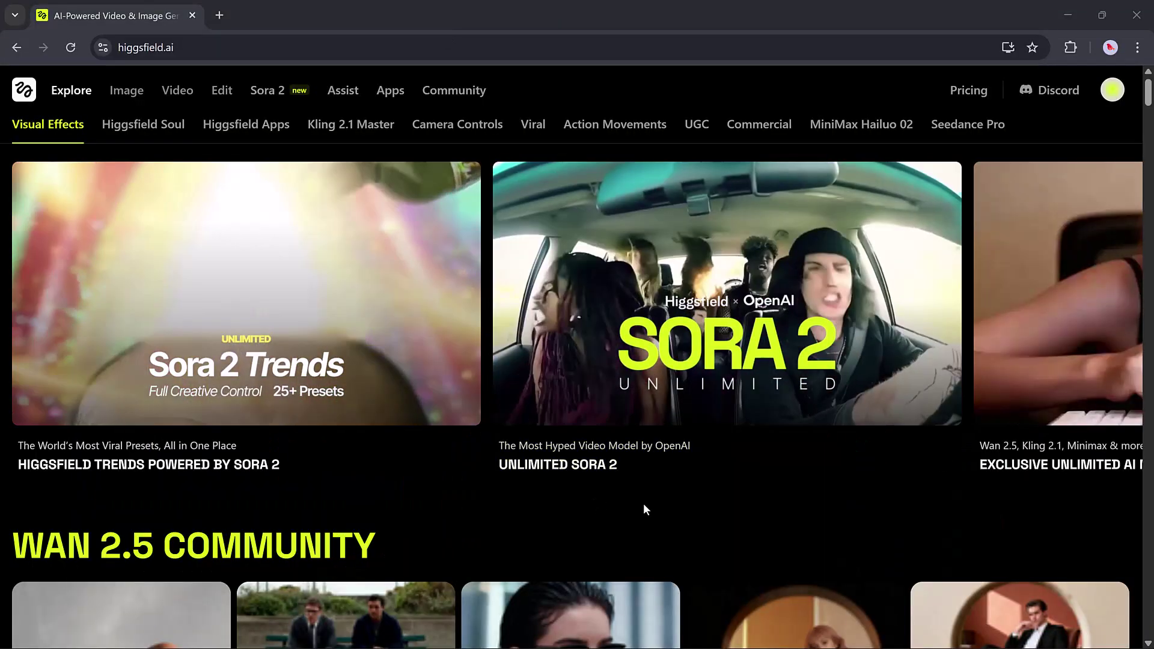
# Step: Scroll down through the image results and back up a little
pyautogui.scroll(-7, 643, 509)
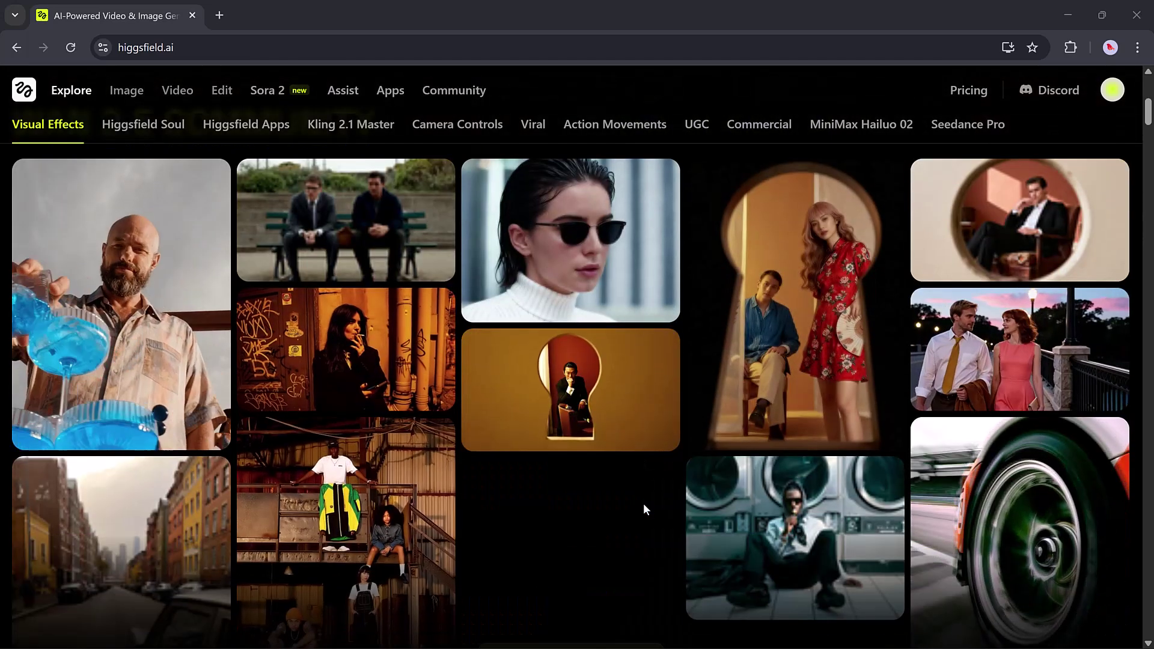
pyautogui.scroll(-4, 645, 509)
pyautogui.scroll(-8, 645, 509)
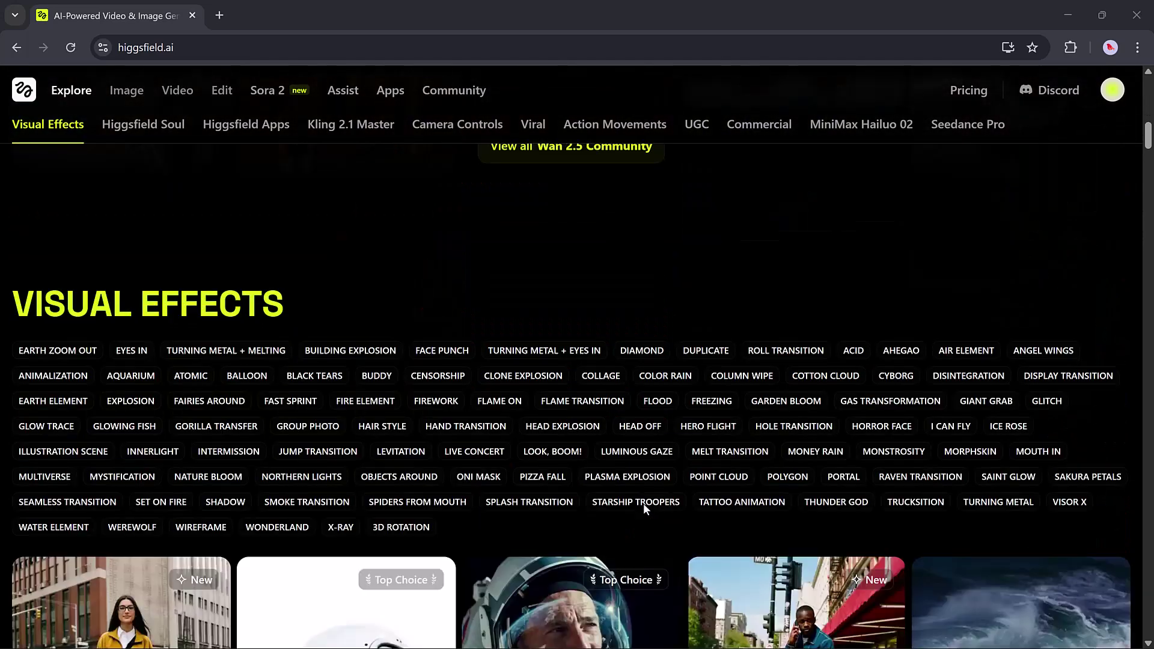
pyautogui.scroll(-5, 643, 509)
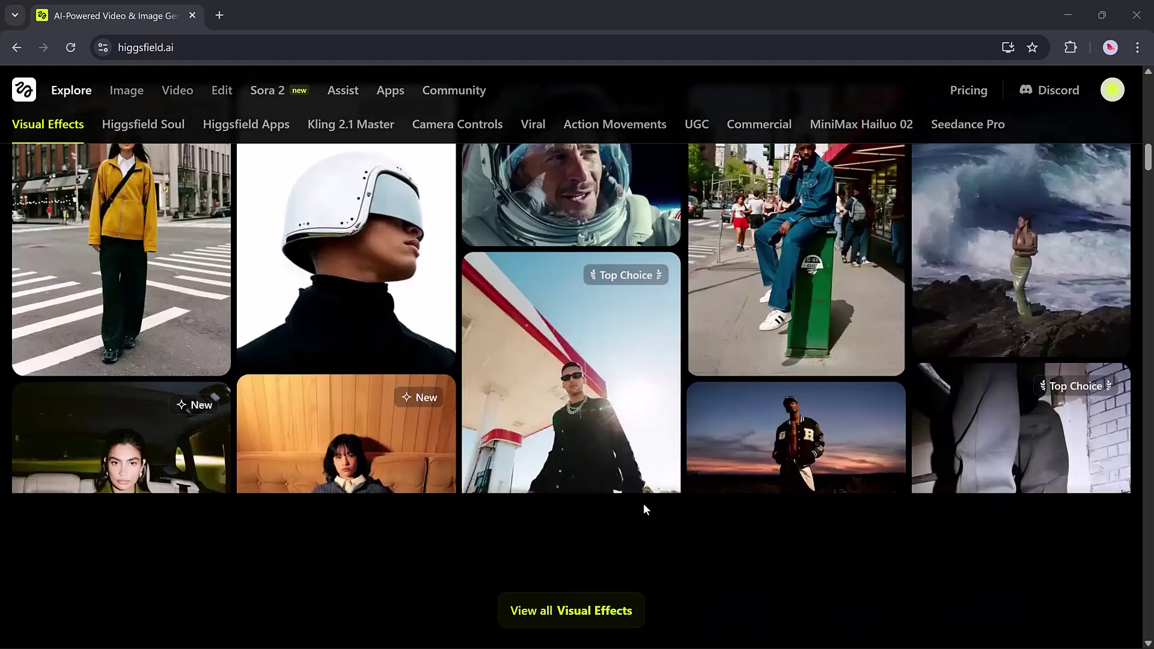
pyautogui.scroll(-12, 643, 509)
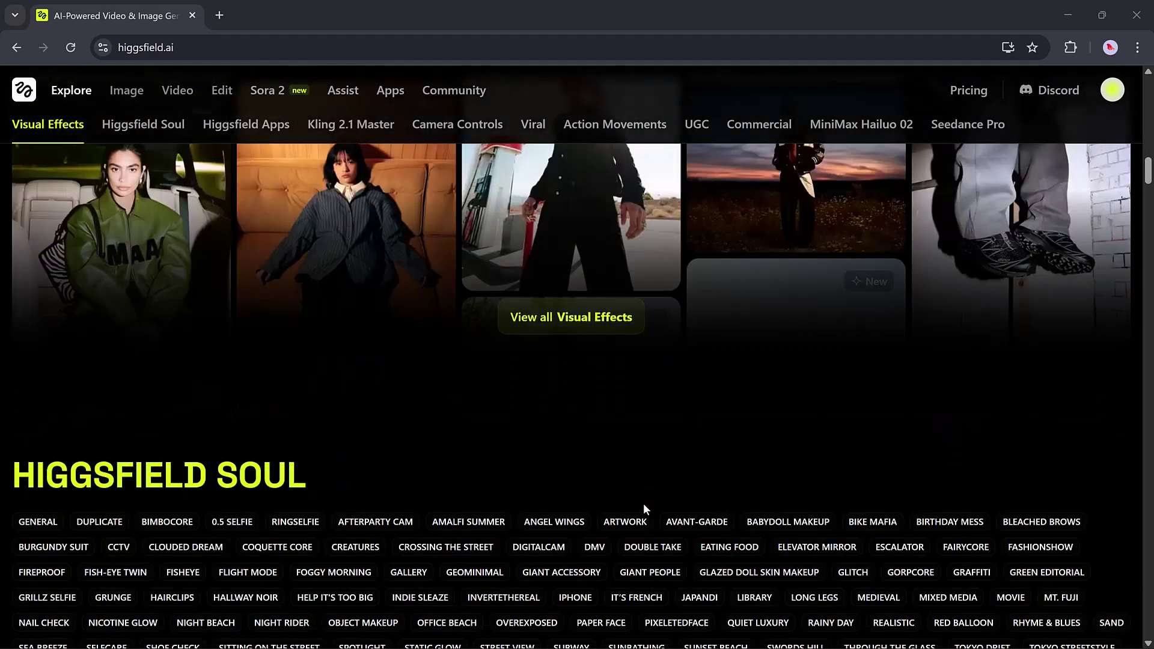
pyautogui.scroll(-1, 643, 509)
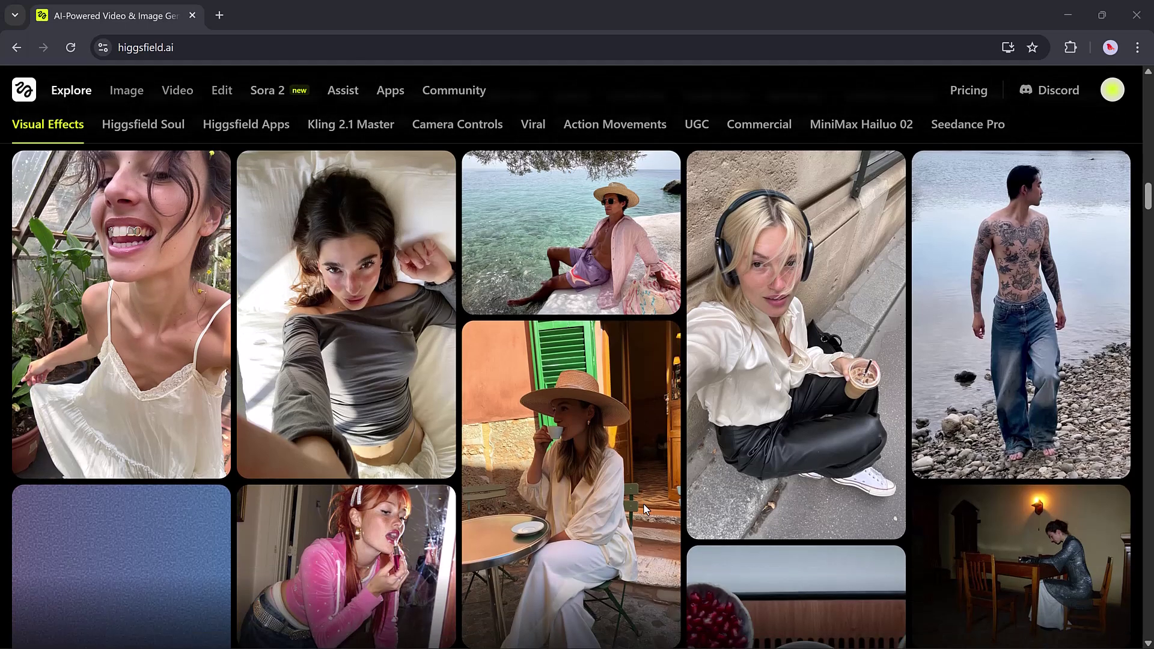
pyautogui.scroll(-10, 643, 509)
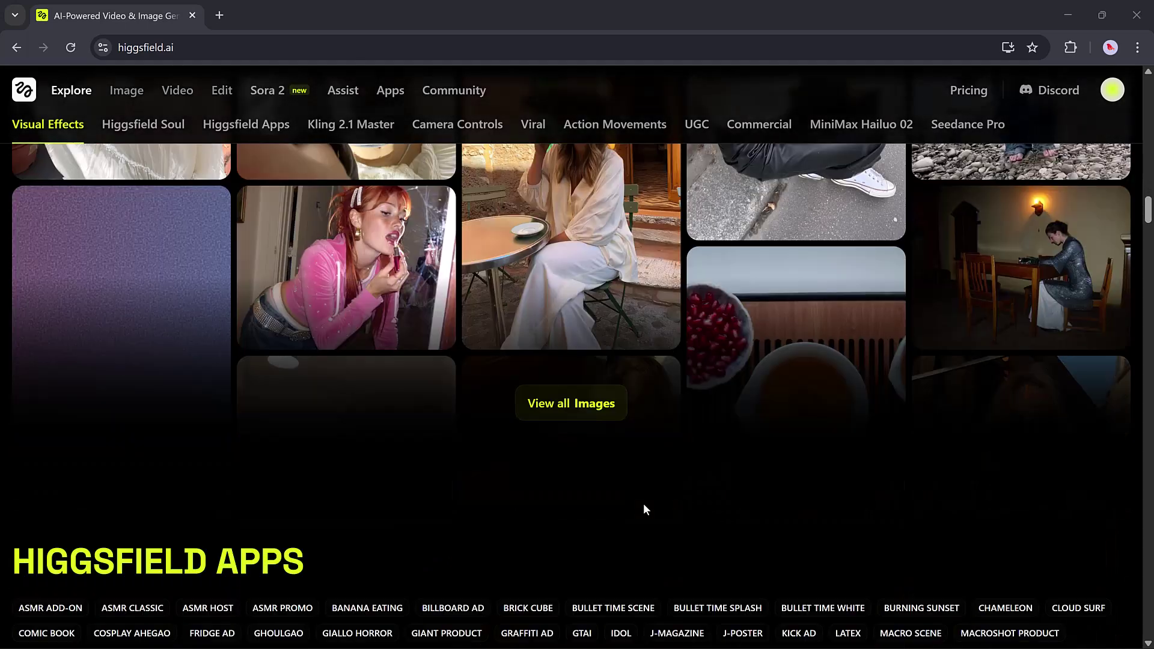
pyautogui.scroll(-1, 643, 510)
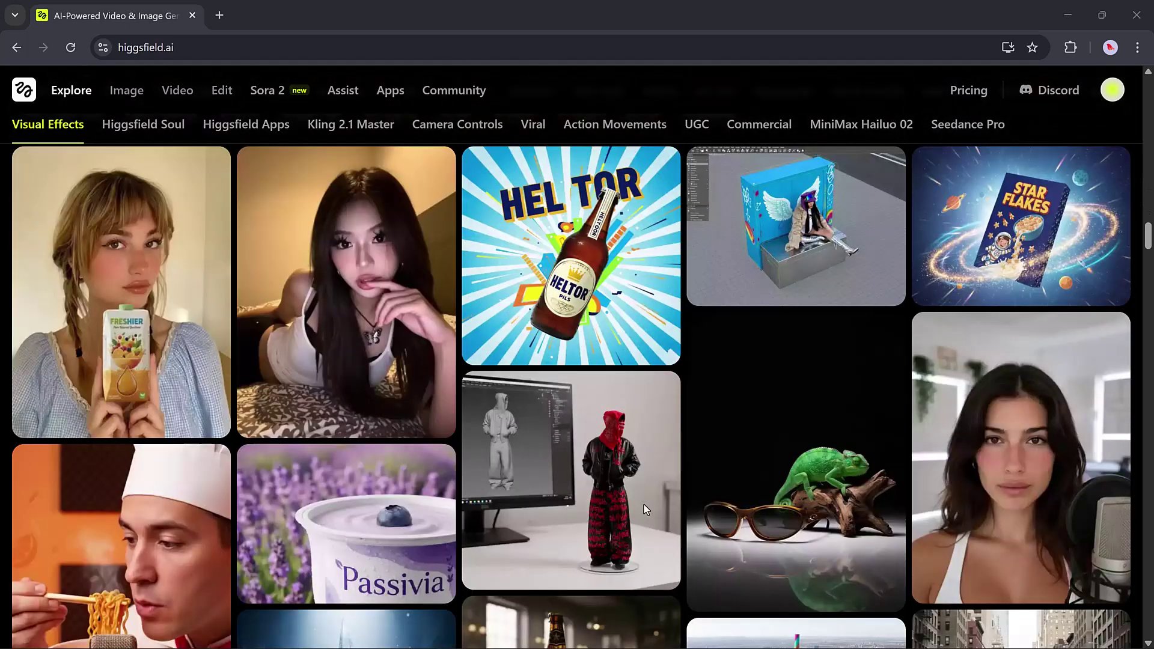
pyautogui.scroll(-6, 644, 509)
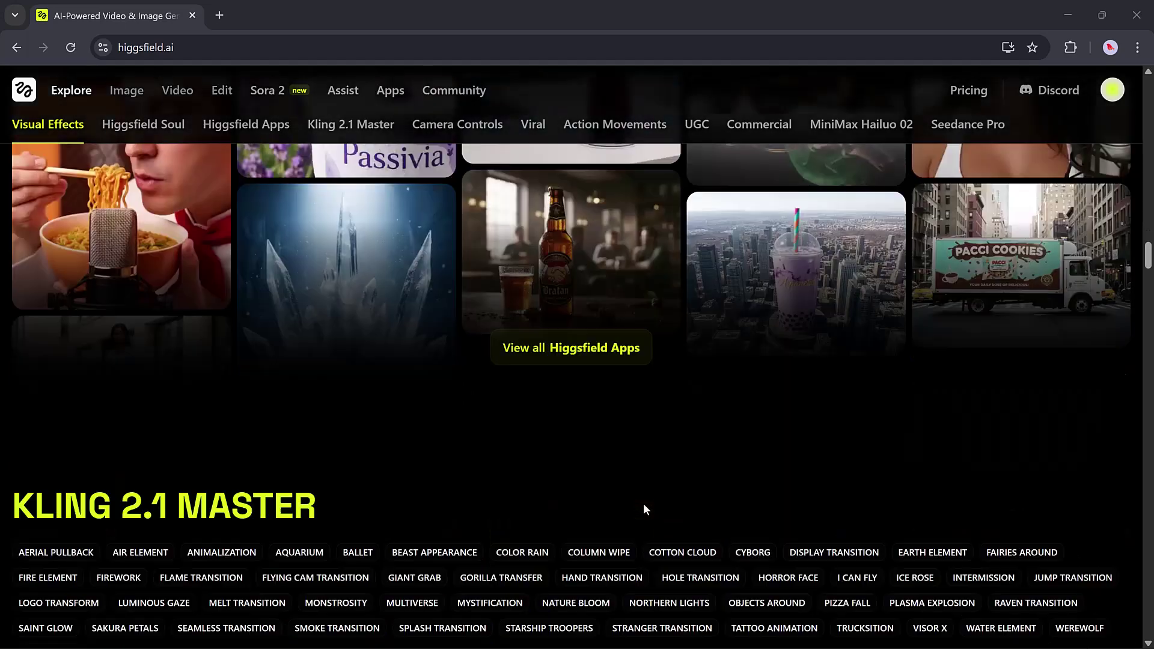
pyautogui.scroll(-6, 643, 509)
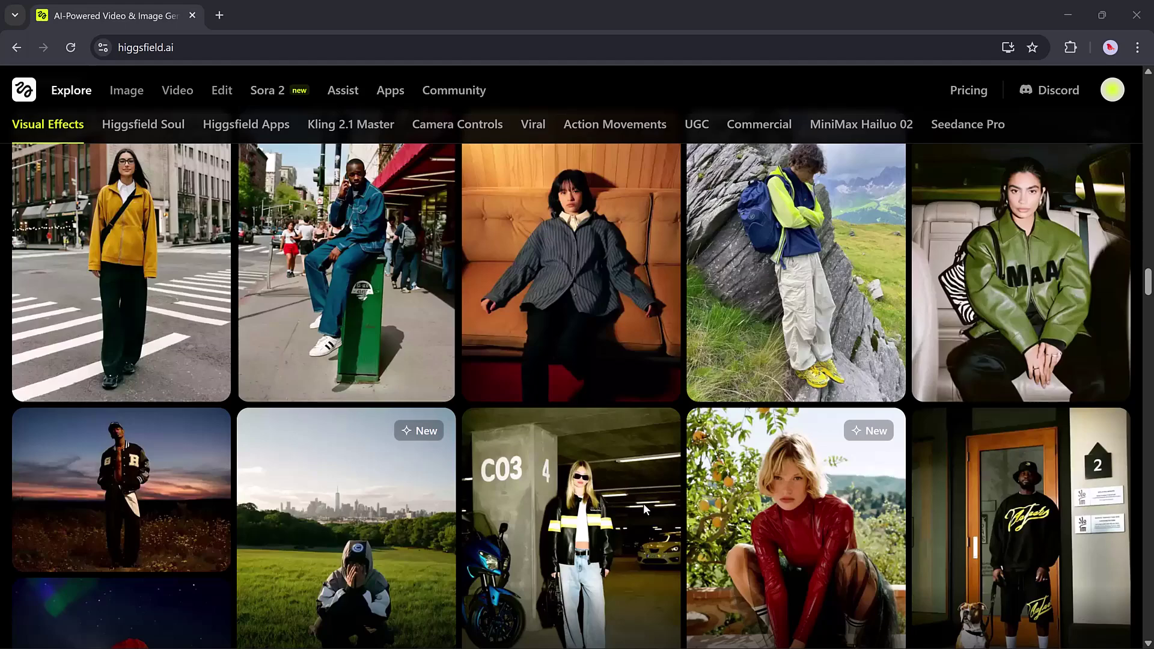
pyautogui.scroll(10, 643, 509)
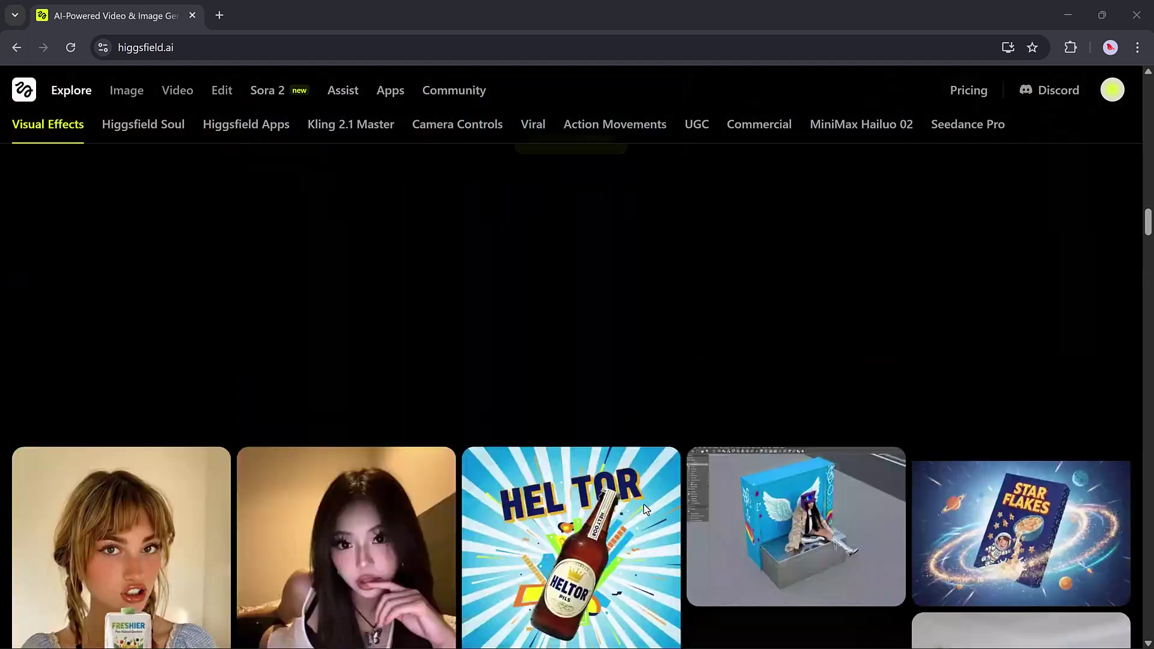
pyautogui.scroll(5, 643, 509)
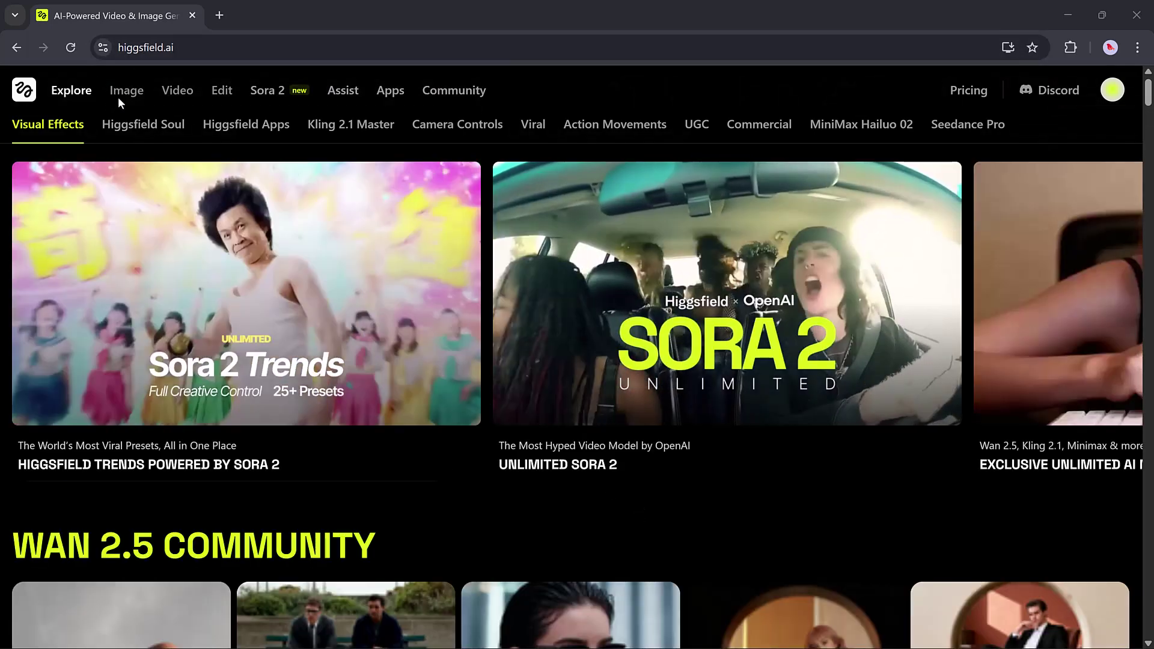
# Step: Open the Soul image generator with the female astronaut space-station prompt and list the models
pyautogui.click(127, 100)
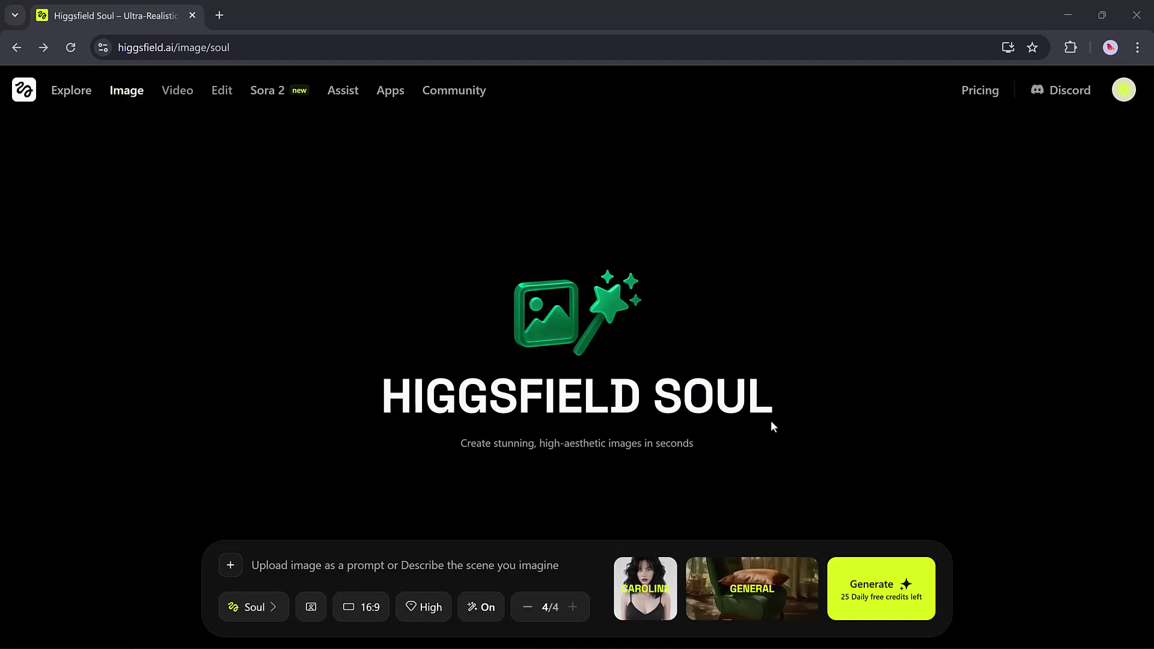
pyautogui.click(370, 565)
pyautogui.write('Female astronaut floating inside a space station, reflections on helmet glass, cinematic sci-fi lighting."')
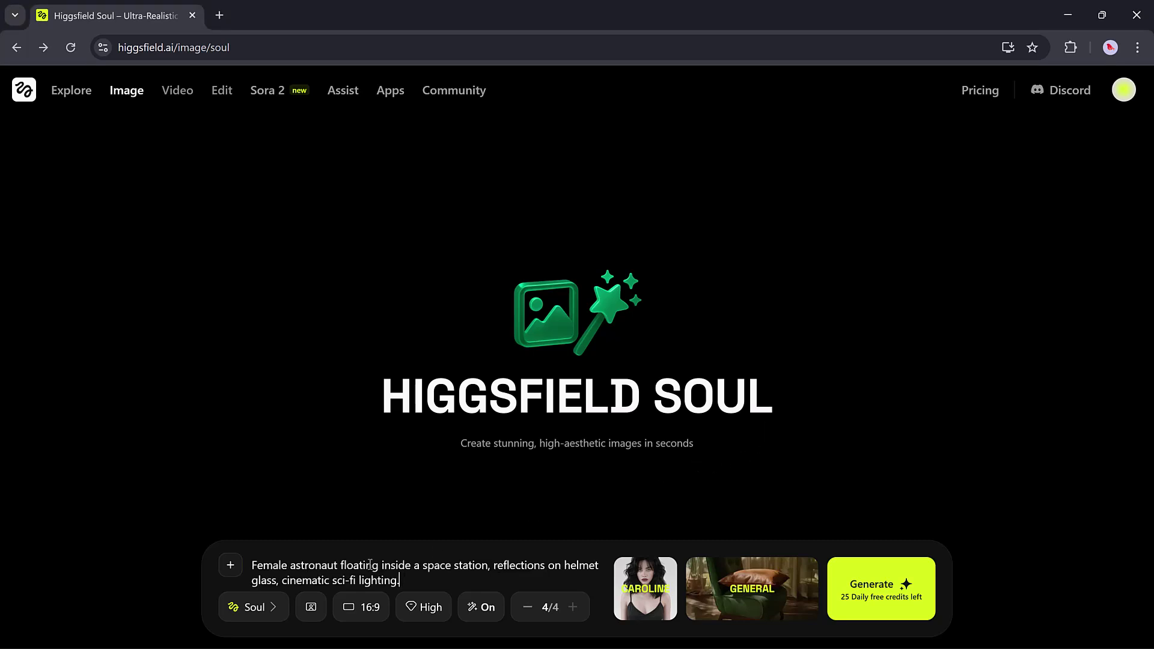
pyautogui.click(245, 610)
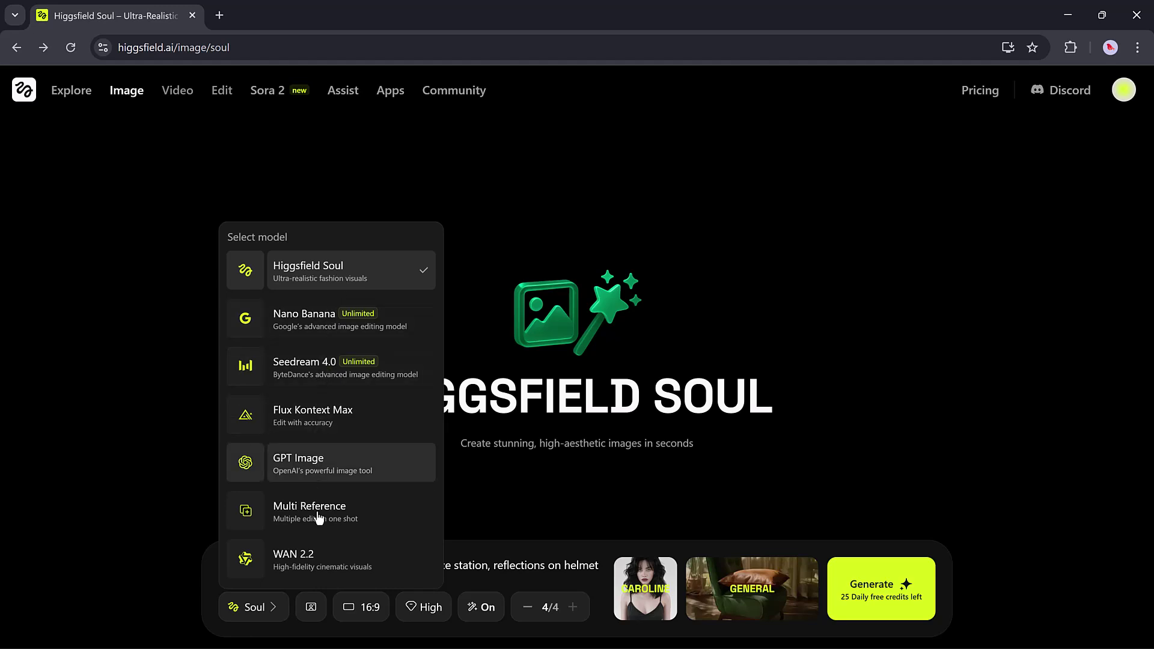
# Step: Keep Higgsfield Soul at 16:9 and High quality with 3 images, and preview Characters
pyautogui.click(371, 608)
pyautogui.click(367, 605)
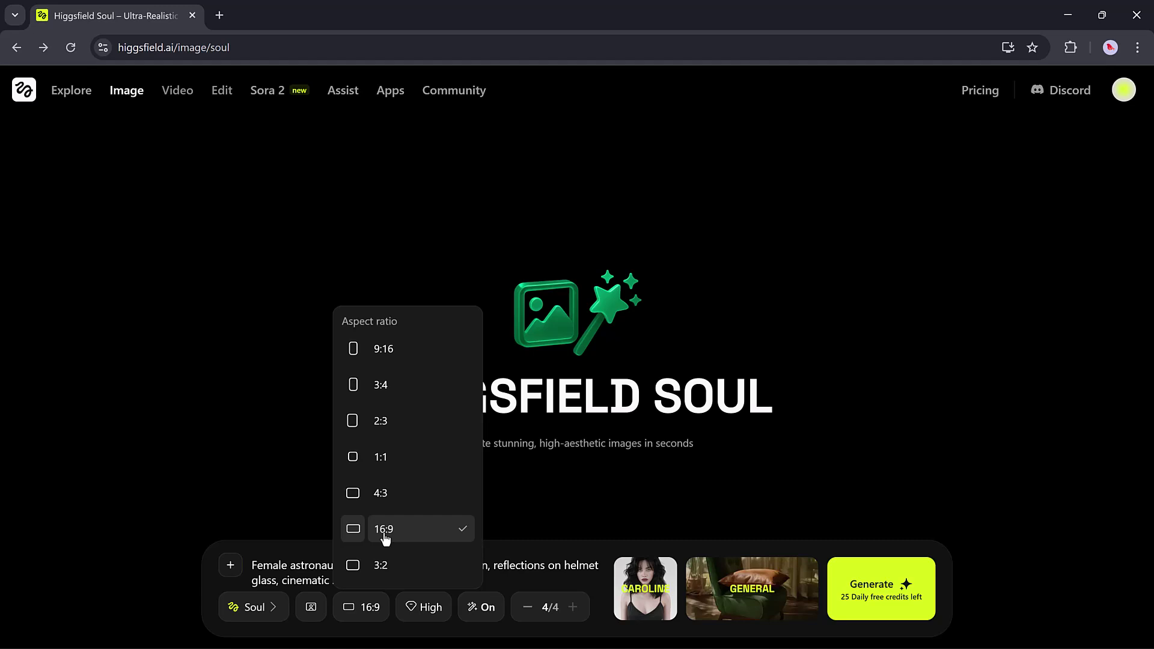
pyautogui.click(432, 619)
pyautogui.click(432, 619)
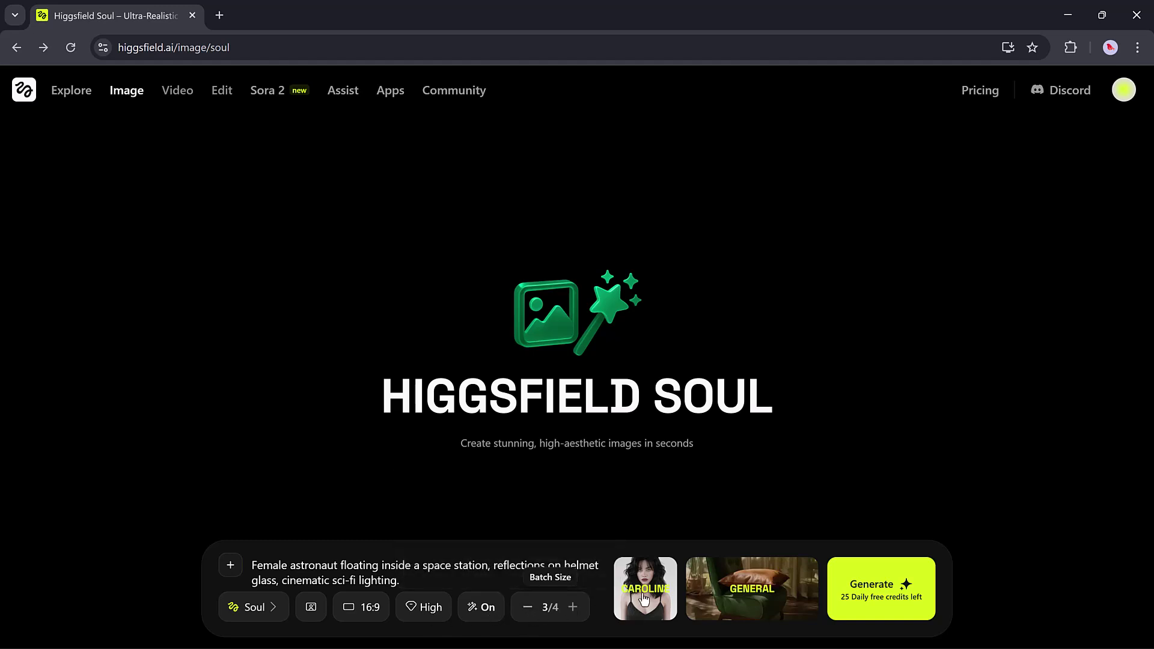
pyautogui.click(669, 575)
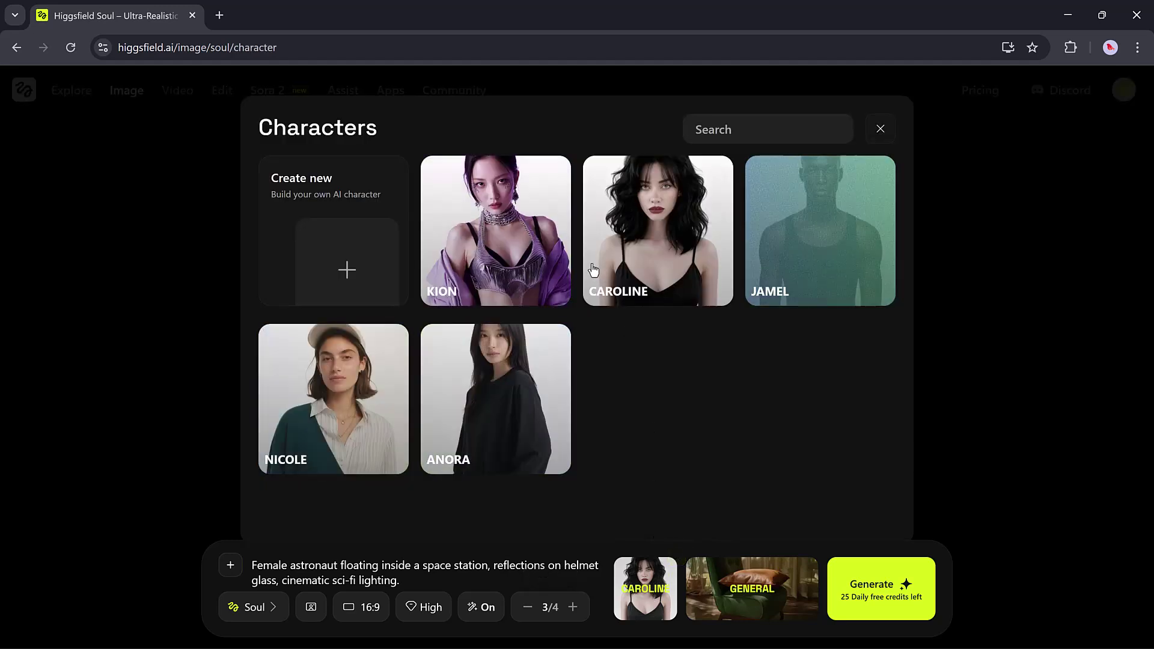
pyautogui.press('Escape')
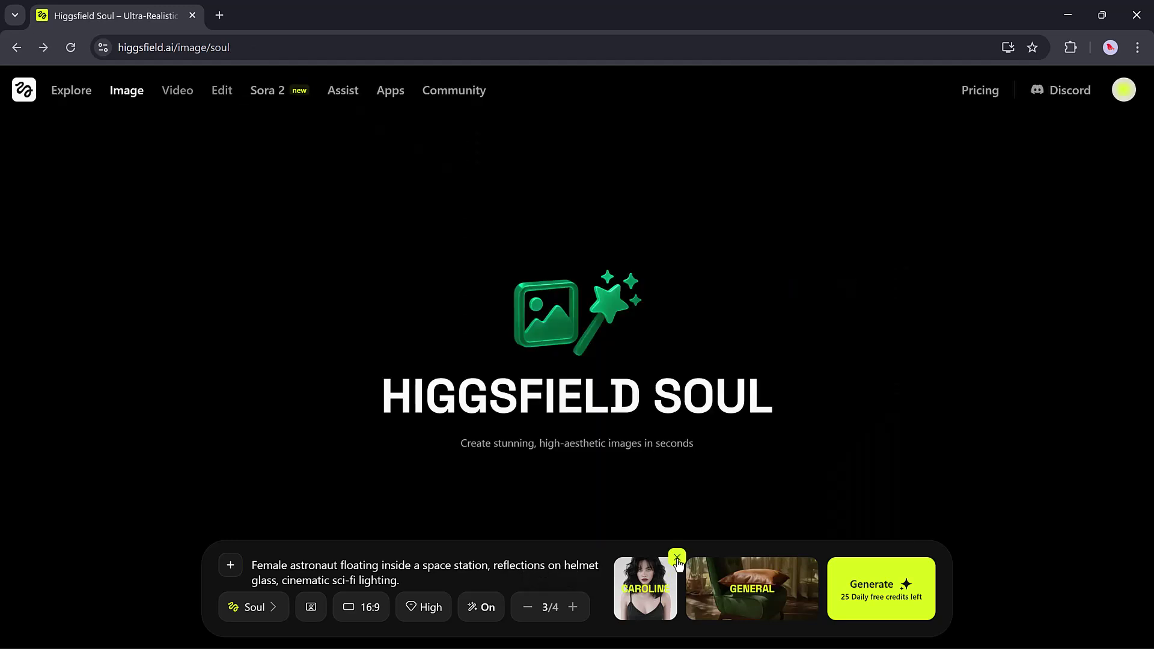
# Step: Generate the three astronaut images and view the third and second full size
pyautogui.click(872, 594)
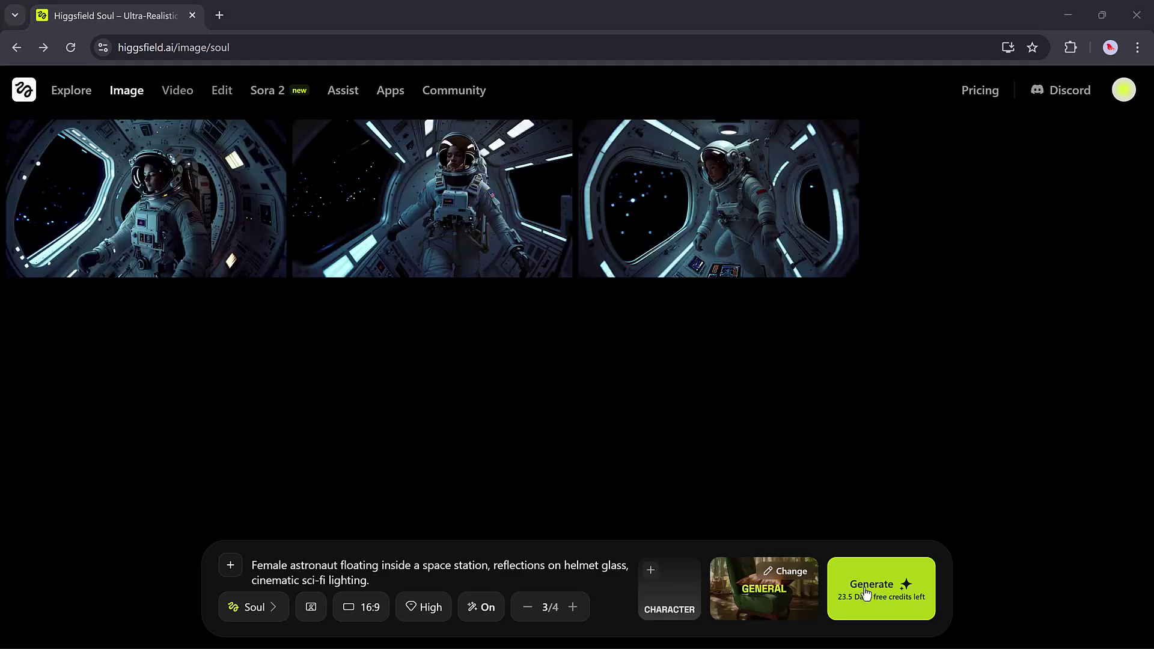
pyautogui.moveTo(154, 221)
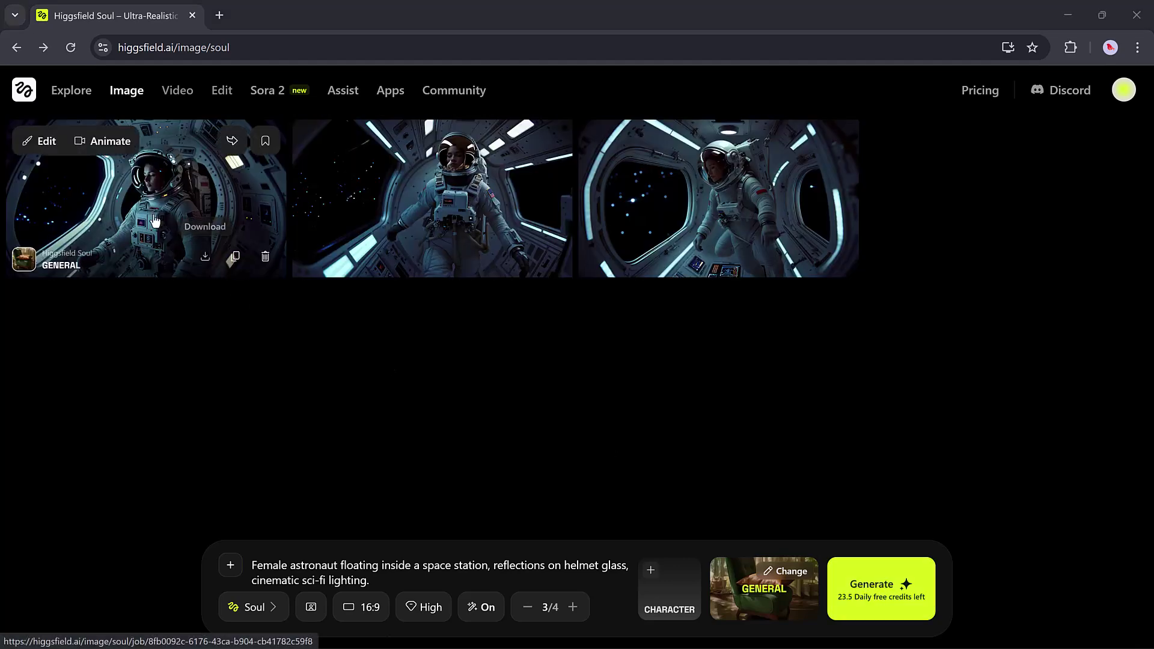
pyautogui.click(603, 209)
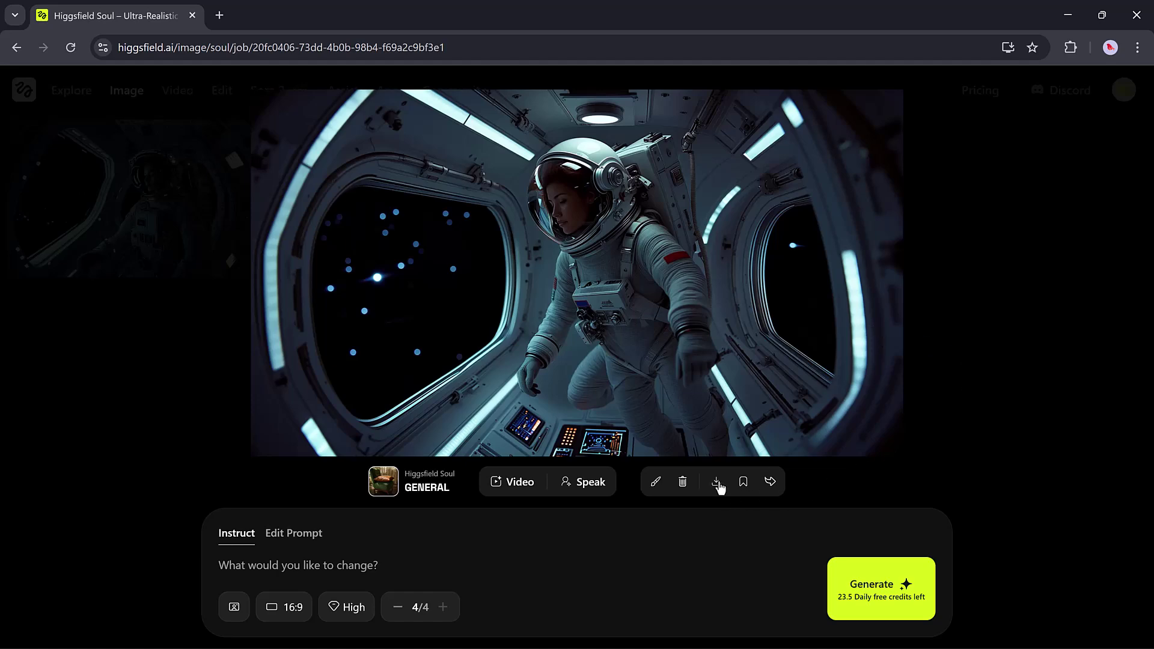
pyautogui.click(978, 358)
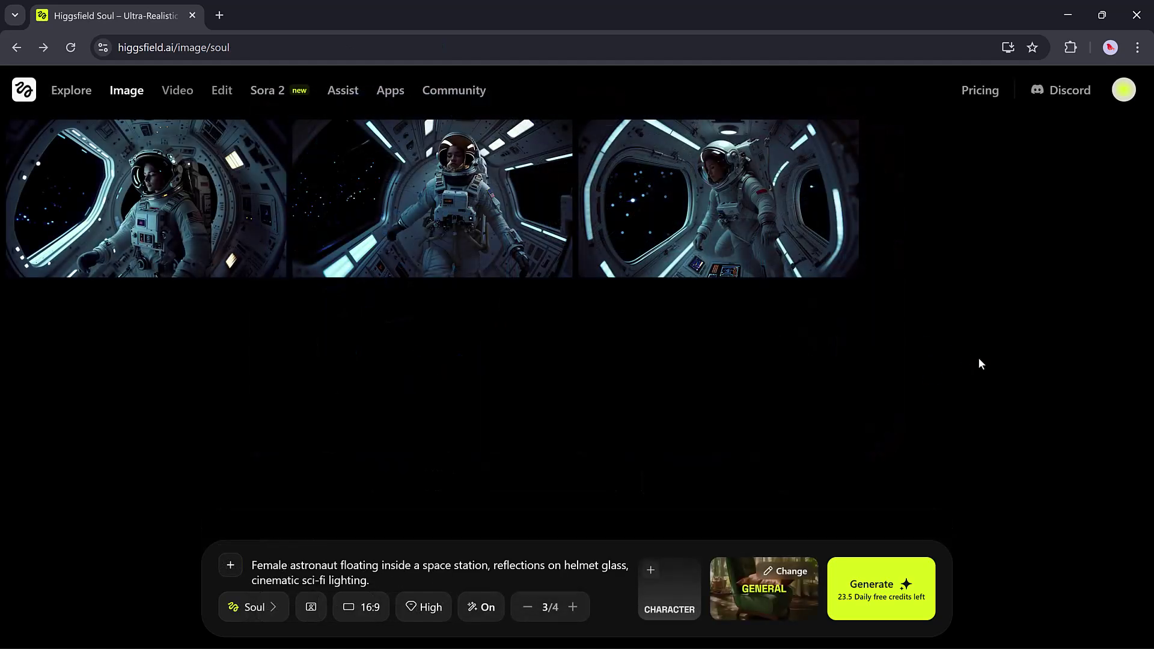
pyautogui.click(491, 256)
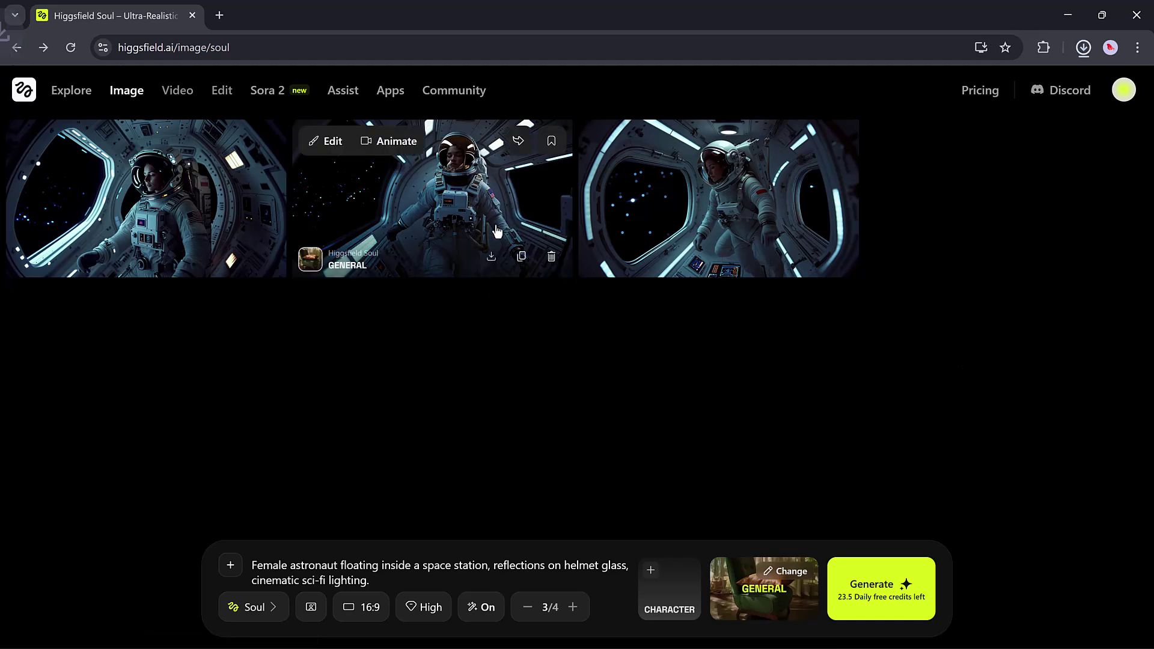
pyautogui.click(497, 232)
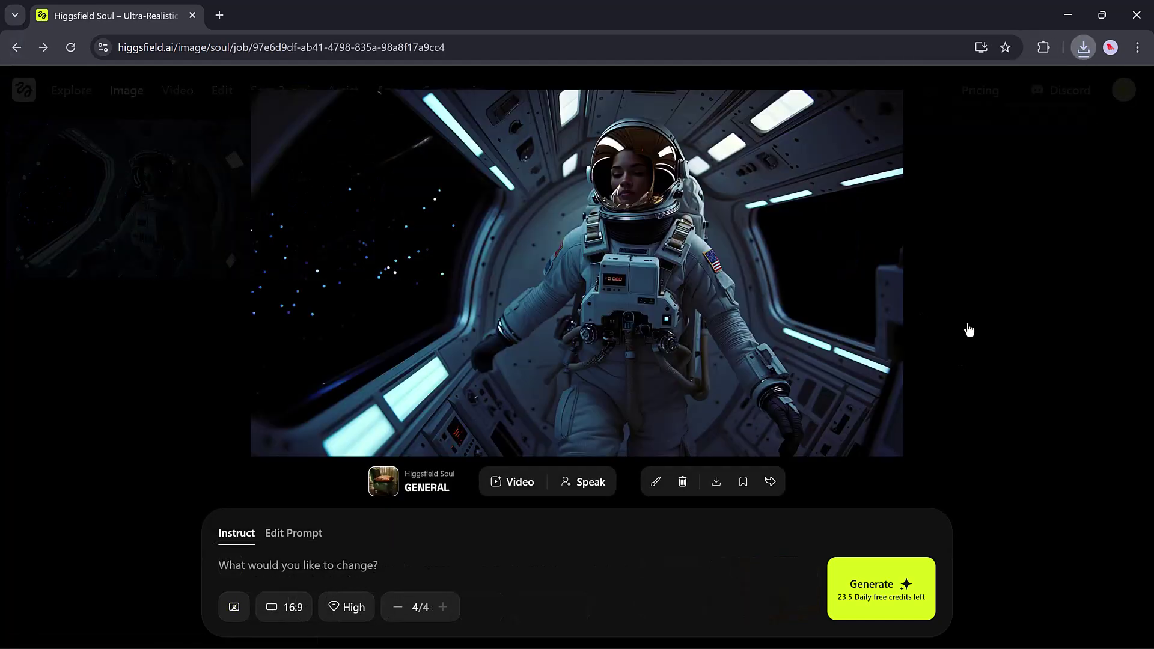
pyautogui.click(968, 329)
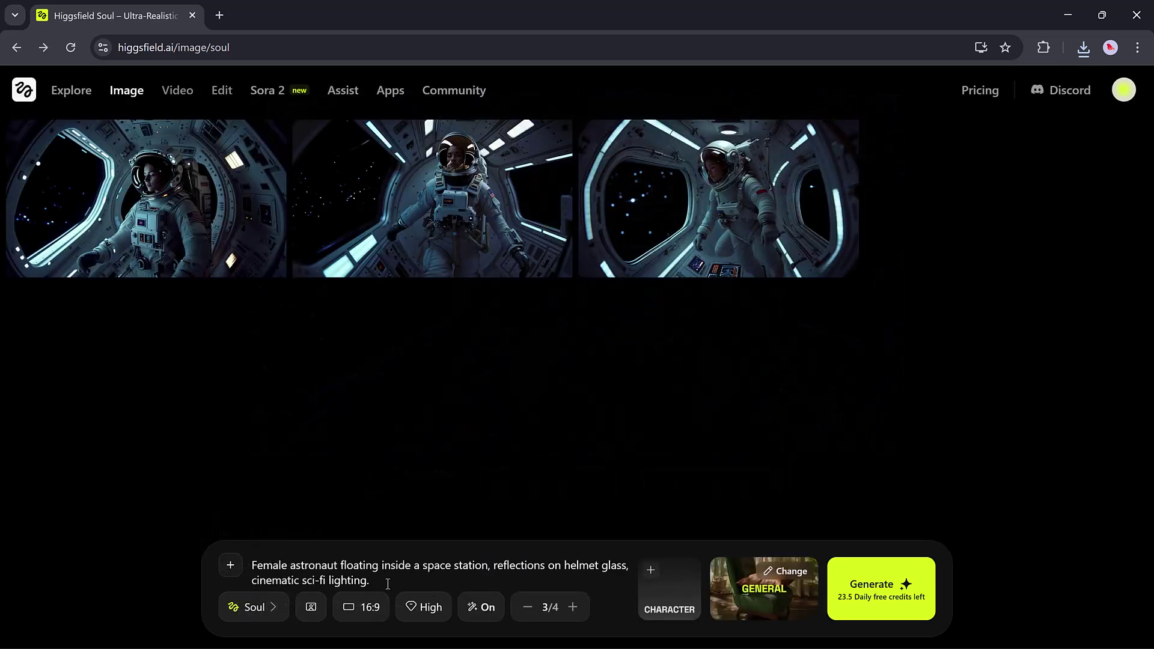
# Step: Replace the prompt with a luxury sports car near a modern villa and generate four images
pyautogui.moveTo(252, 564); pyautogui.dragTo(252, 564)
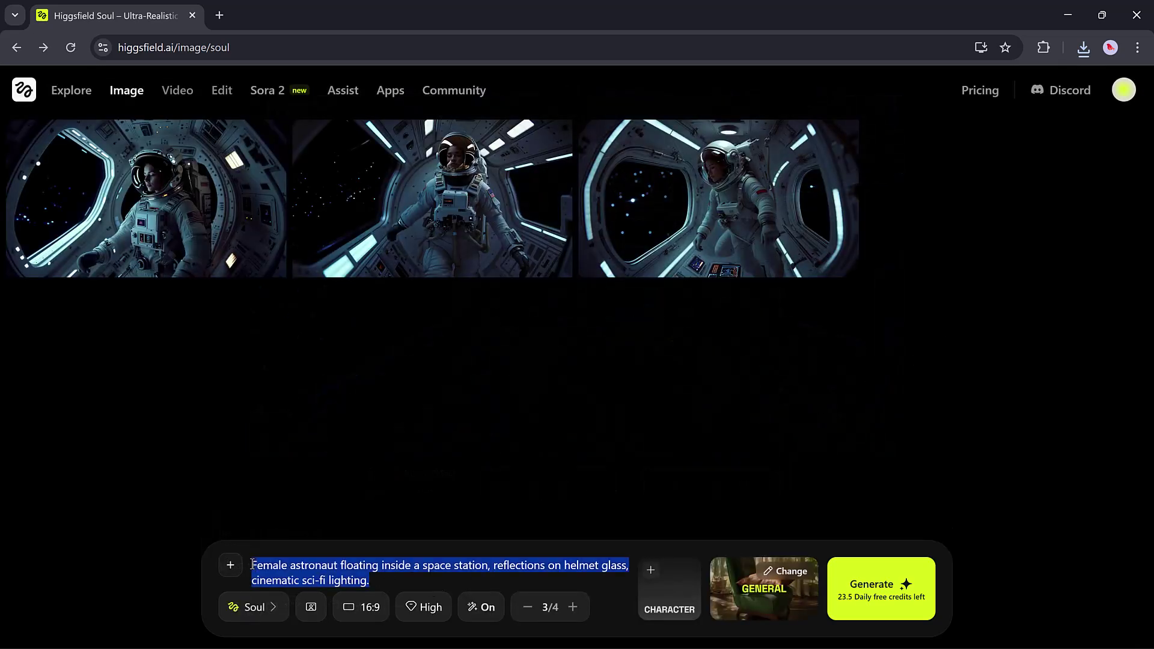
pyautogui.write('Luxury sports car parked near a modern villa, golden hour light, reflections, realistic render.')
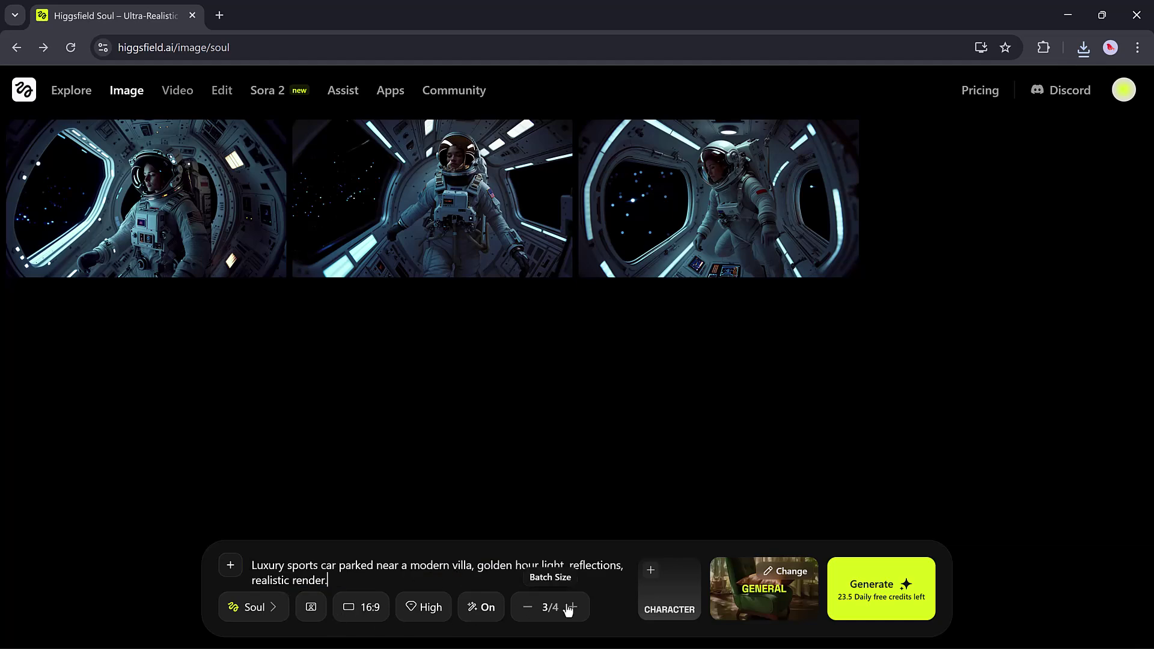
pyautogui.click(873, 575)
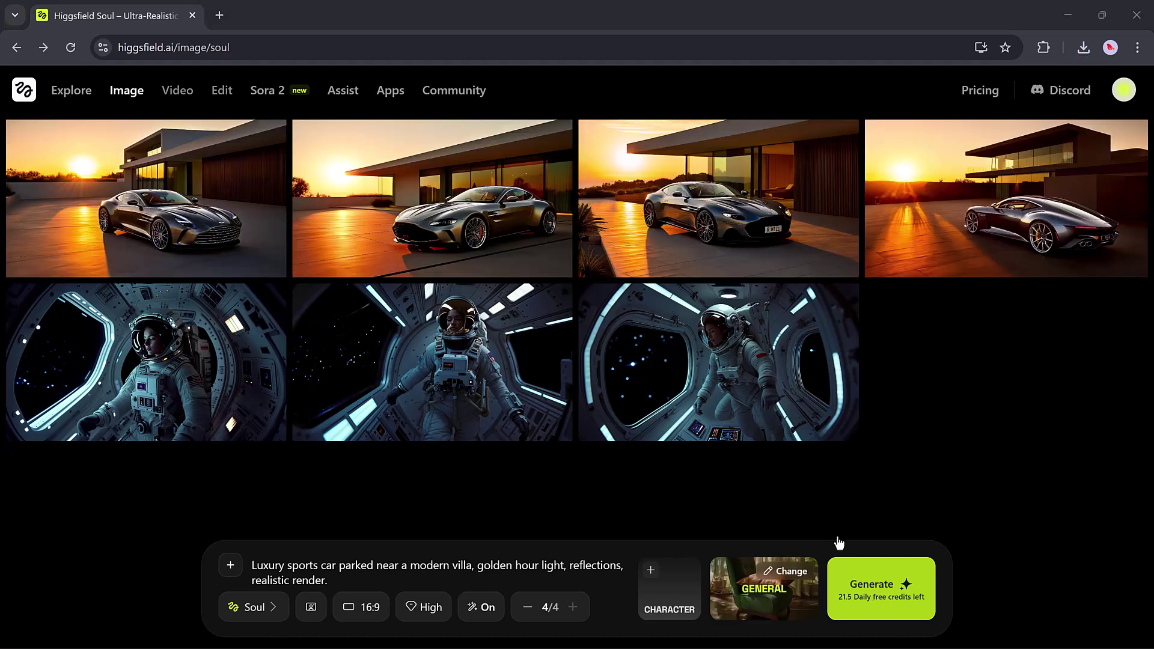
pyautogui.moveTo(469, 222)
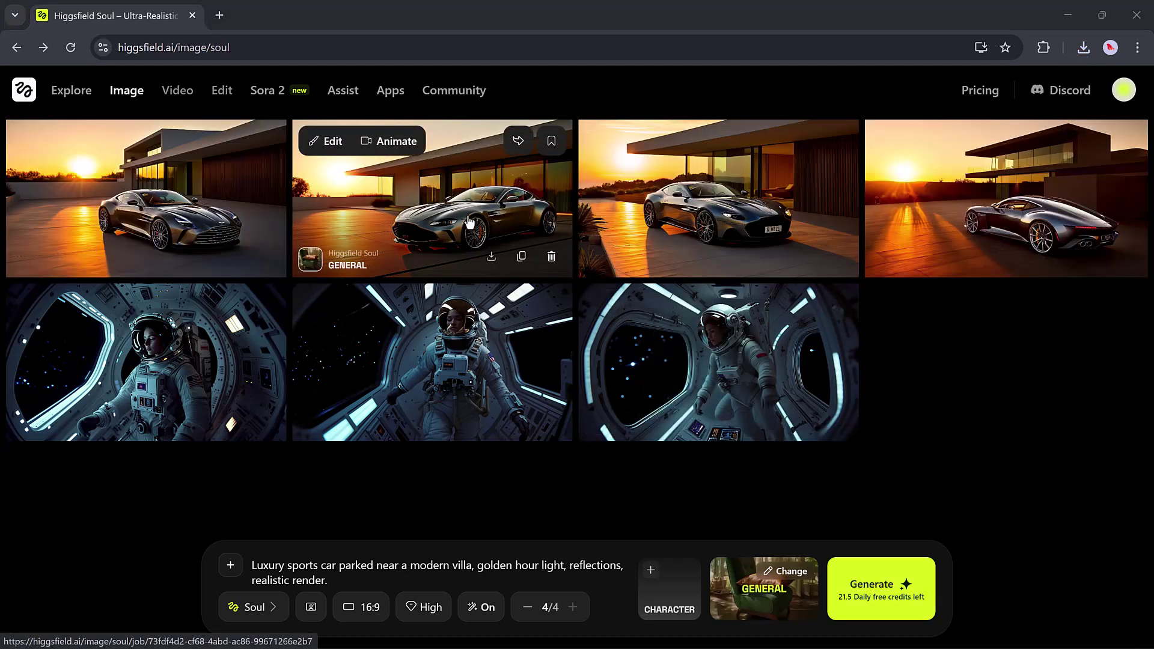
pyautogui.click(250, 200)
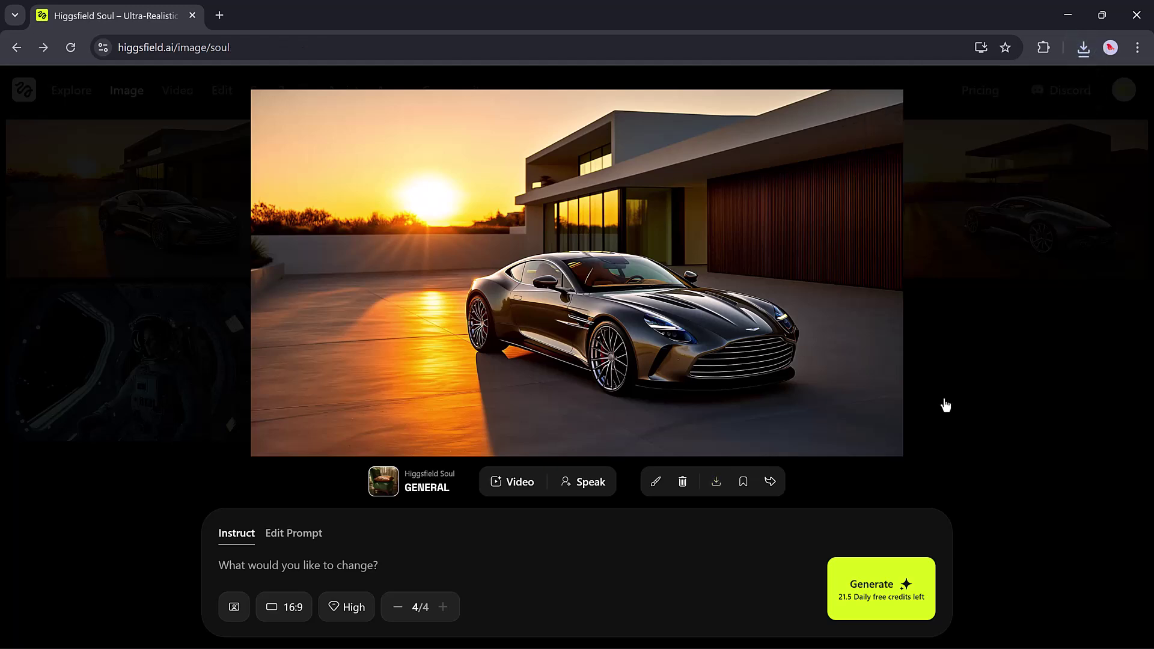
pyautogui.click(944, 344)
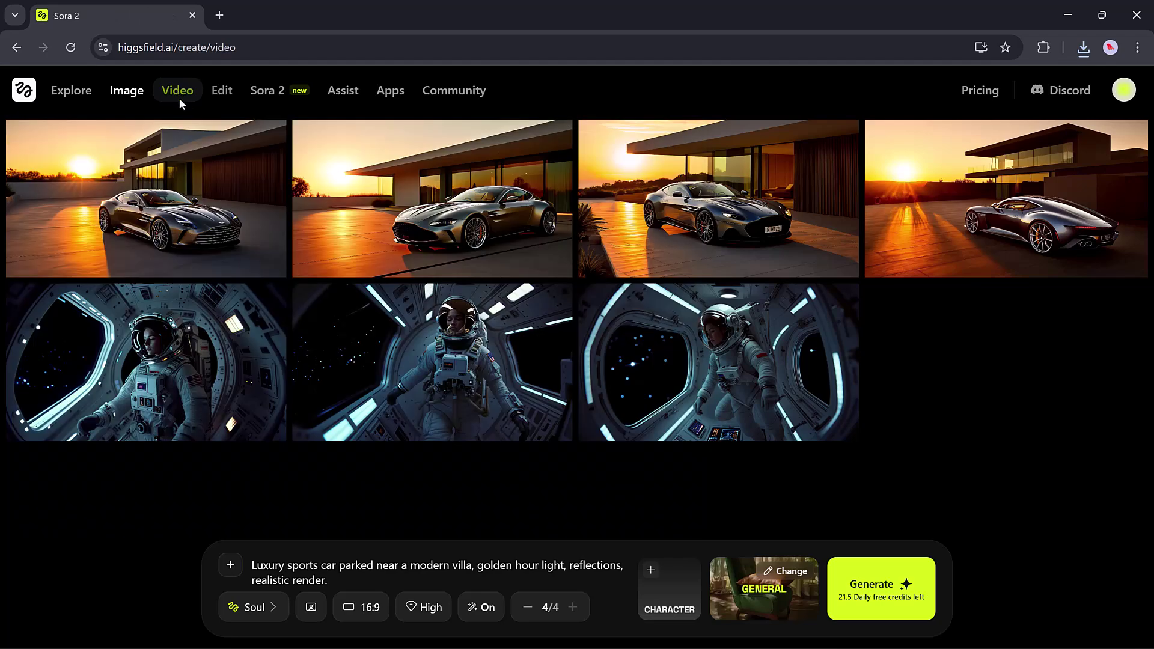
# Step: Go to video creation and paste the majestic white horse on a sunset beach, slow-motion prompt
pyautogui.click(179, 99)
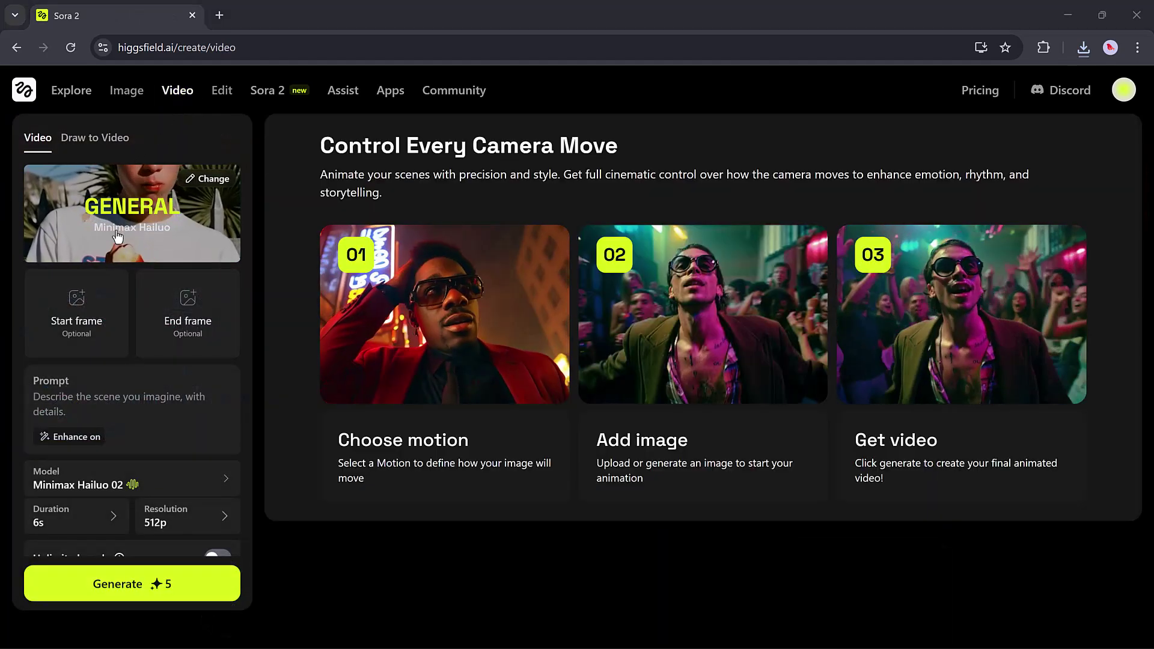
pyautogui.click(102, 410)
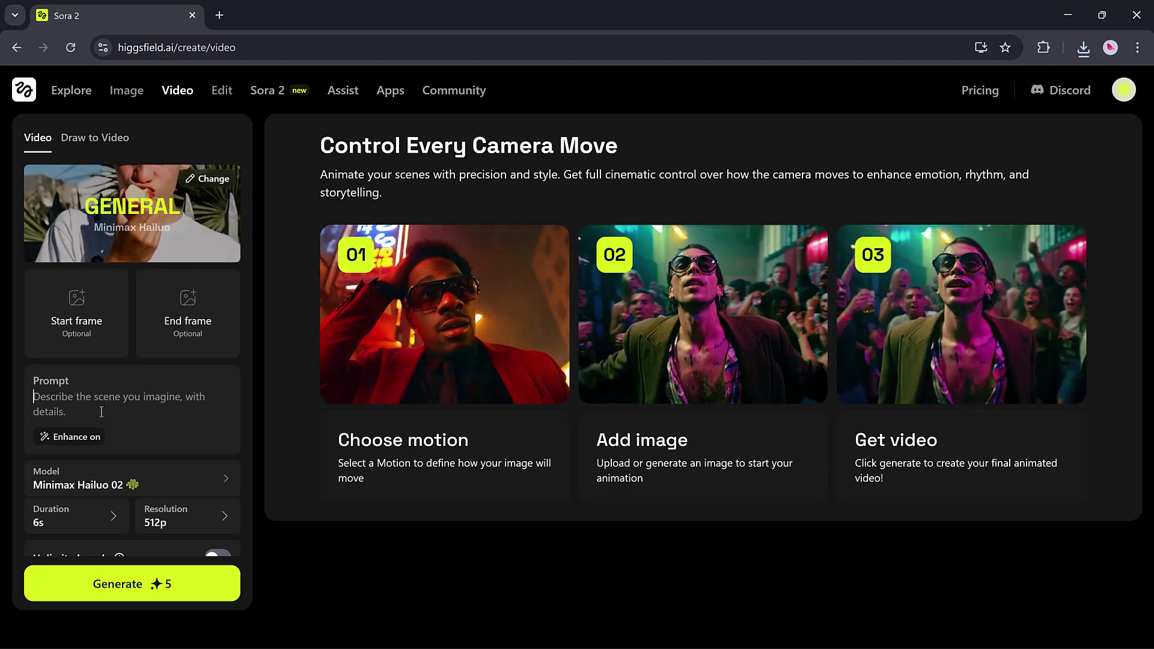
pyautogui.scroll(-1, 101, 412)
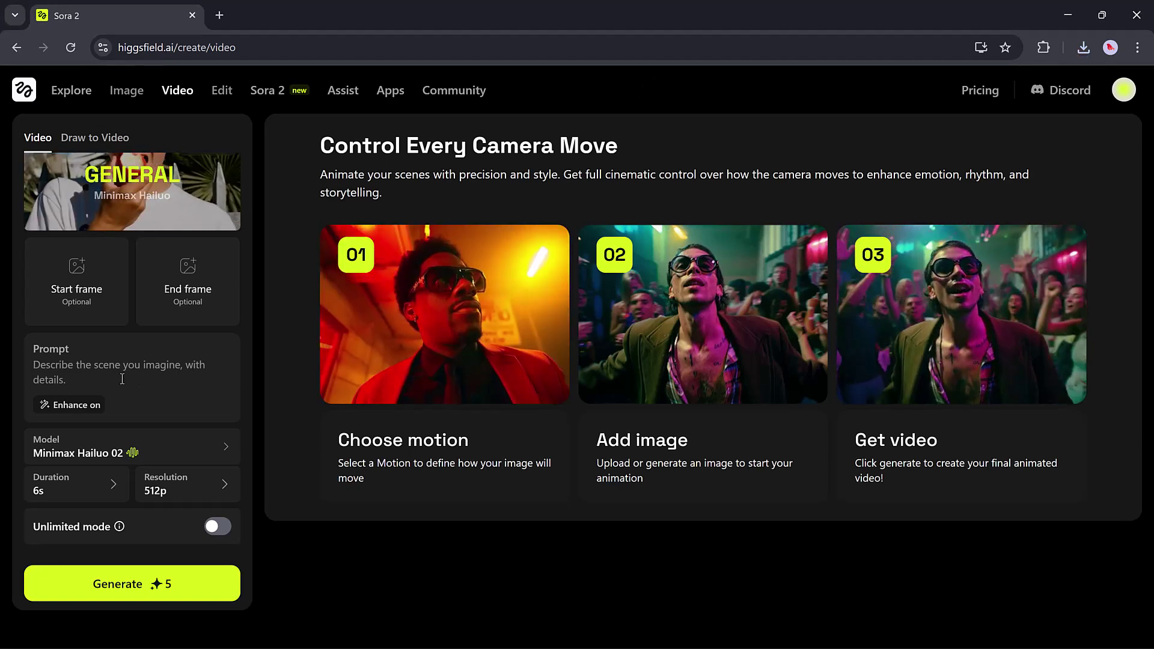
pyautogui.click(122, 379)
pyautogui.write('A majestic white horse running on the beach during sunset, waves splashing, slow-motion cinematic shot')
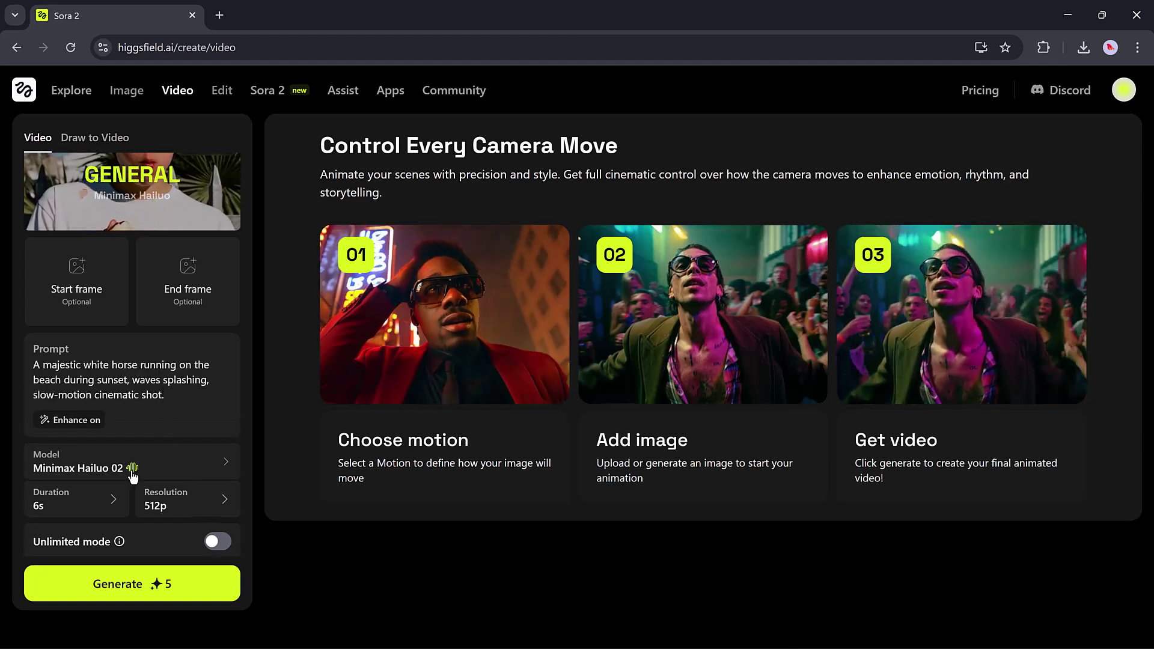
# Step: Generate the horse video with Sora 2 Pro at 4s, 1080p and 16:9
pyautogui.click(136, 474)
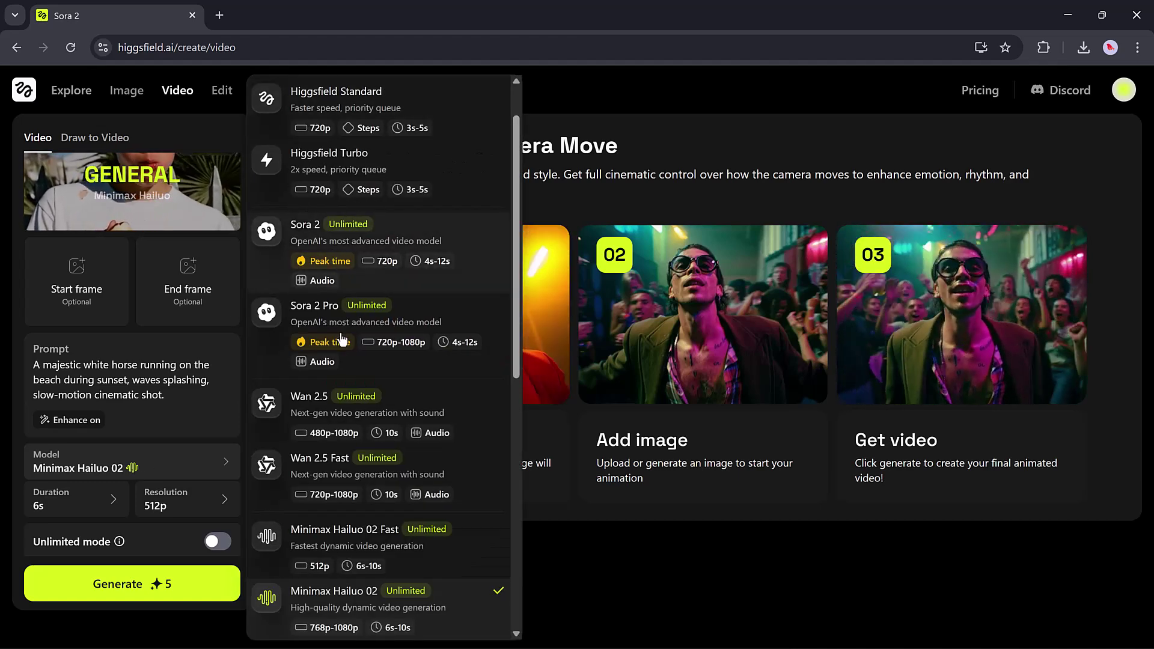
pyautogui.click(357, 309)
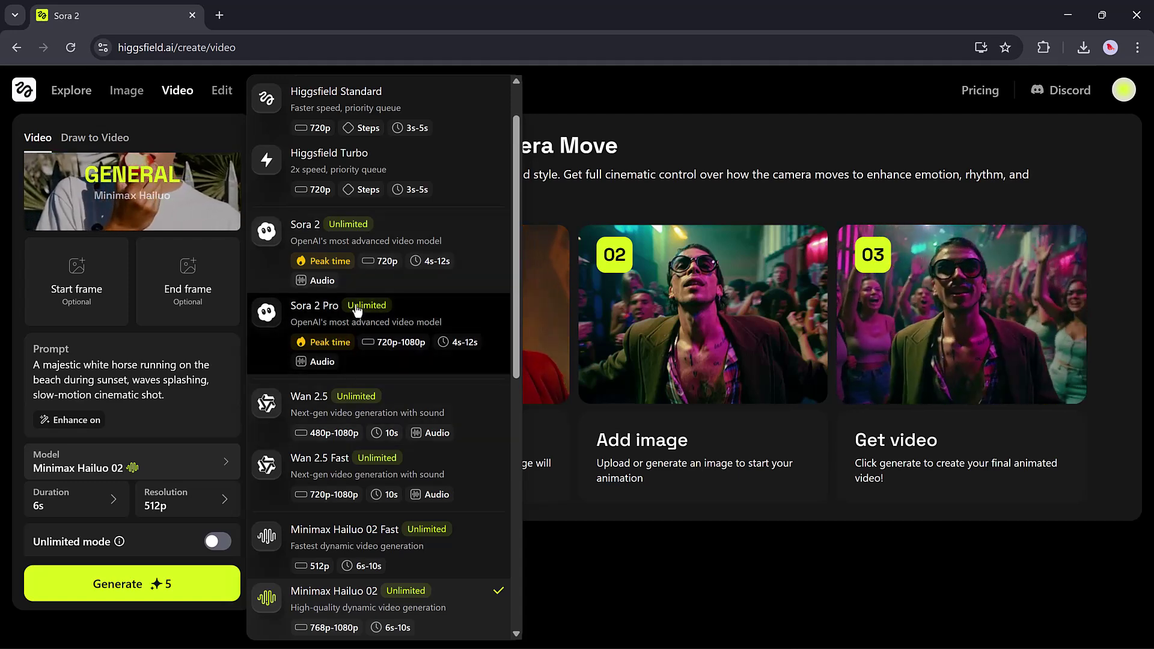
pyautogui.click(77, 517)
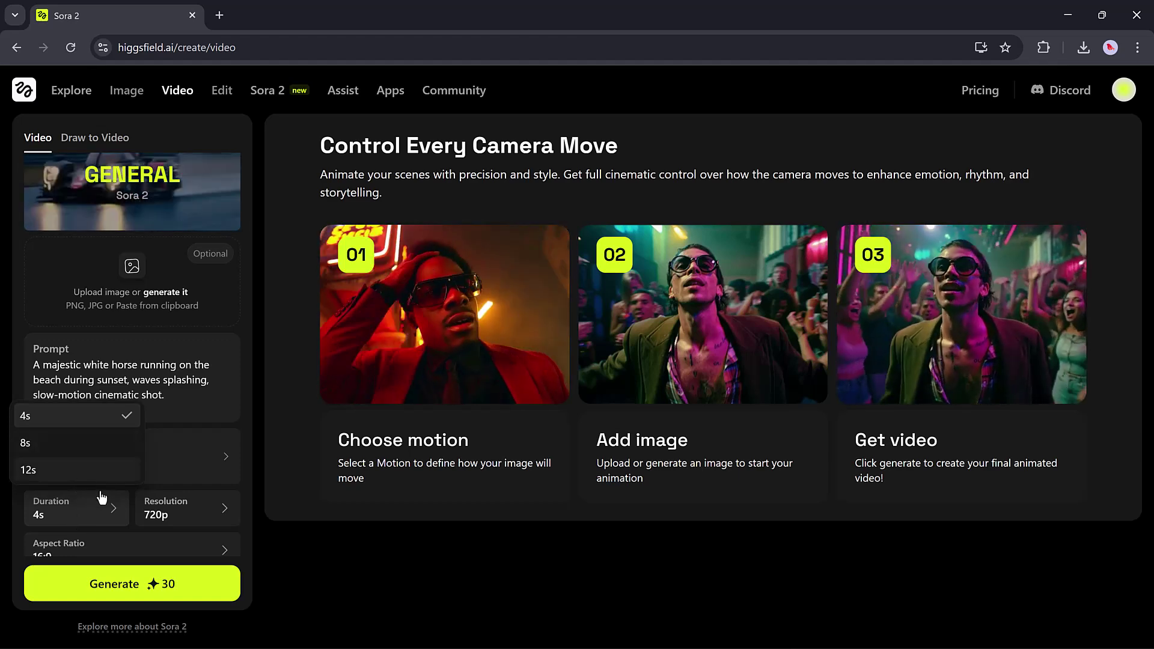
pyautogui.click(175, 510)
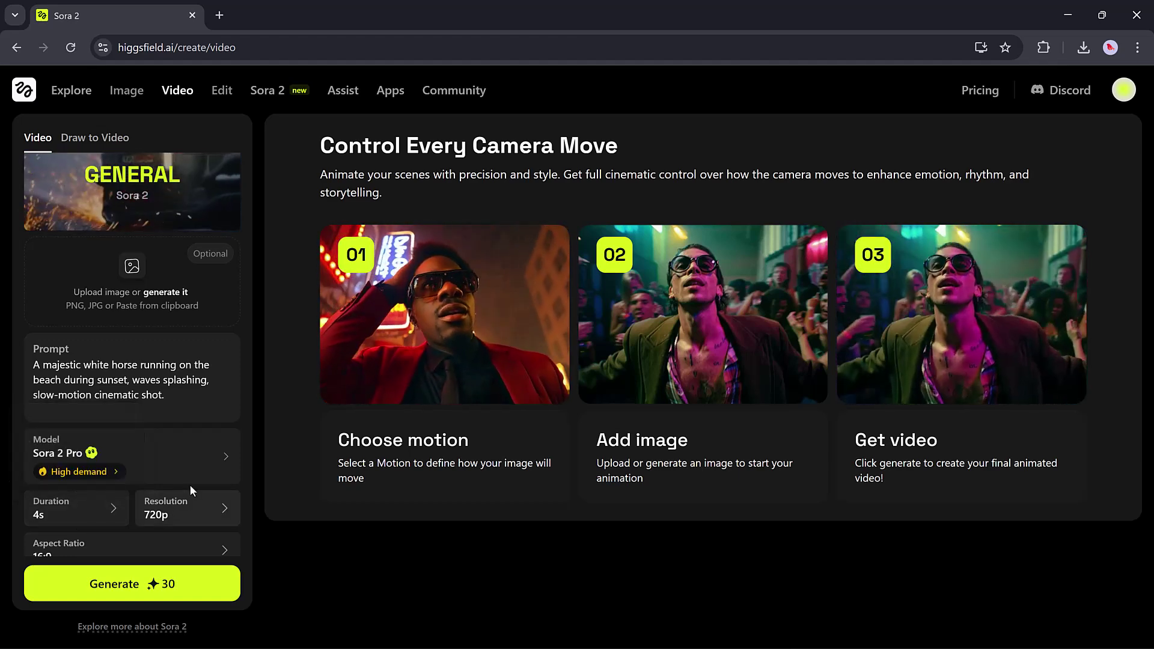
pyautogui.click(192, 508)
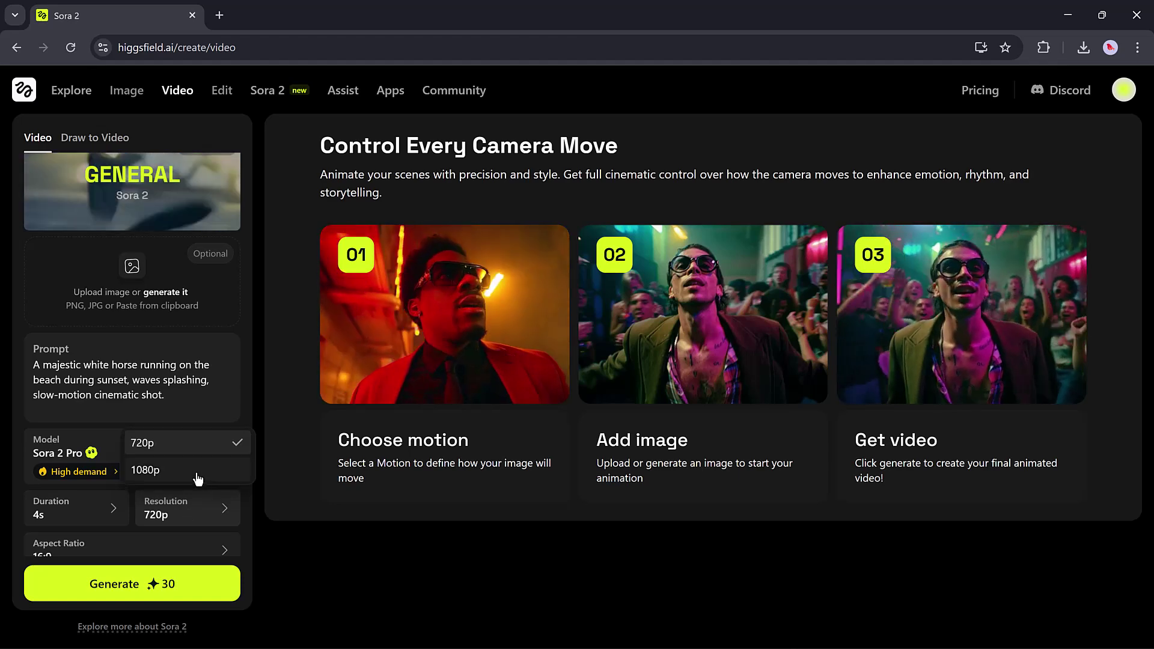
pyautogui.click(192, 472)
pyautogui.scroll(-1, 166, 545)
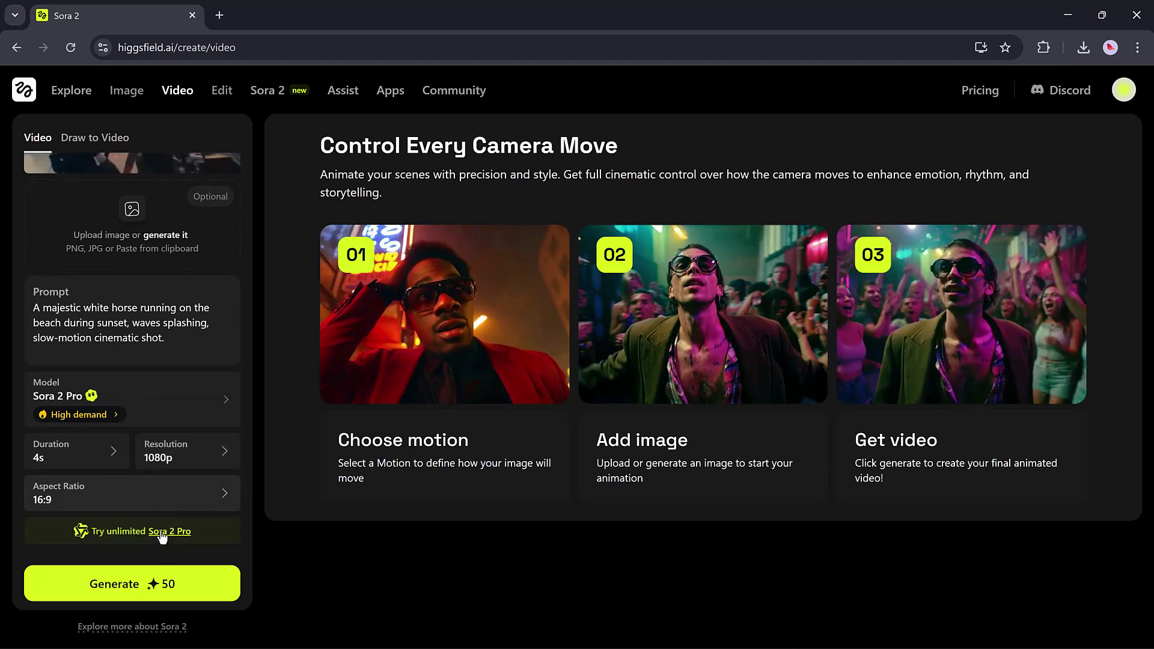
pyautogui.click(147, 507)
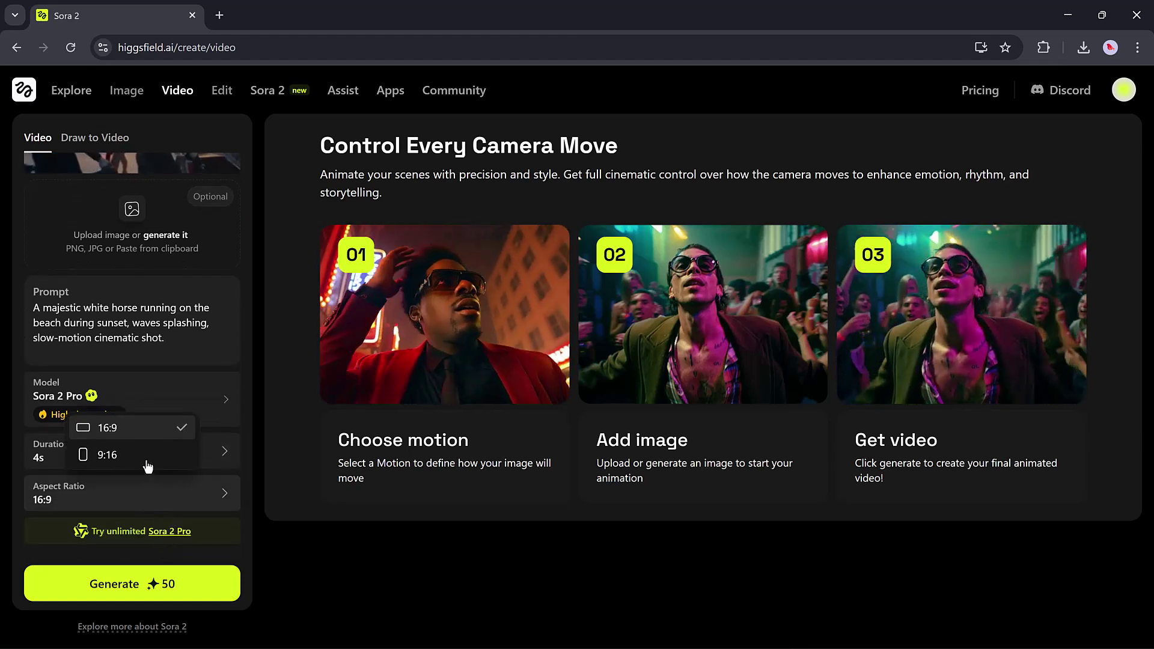
pyautogui.click(148, 587)
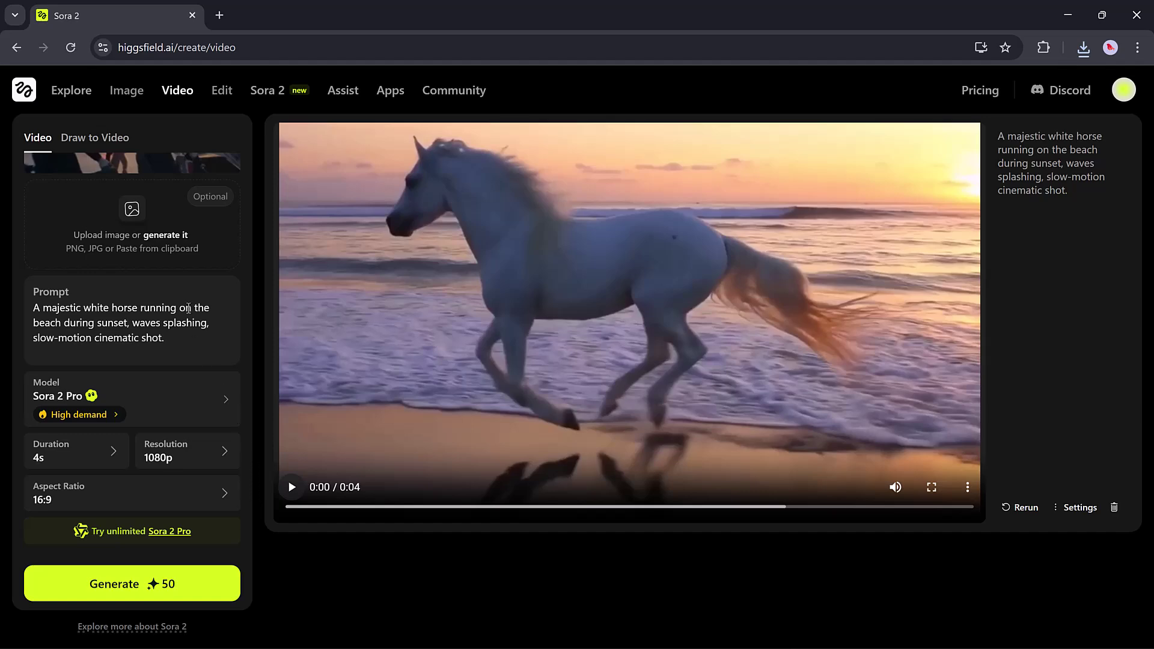
# Step: Upload the woman's photo and replace the horse prompt with the graceful dancing description
pyautogui.click(134, 212)
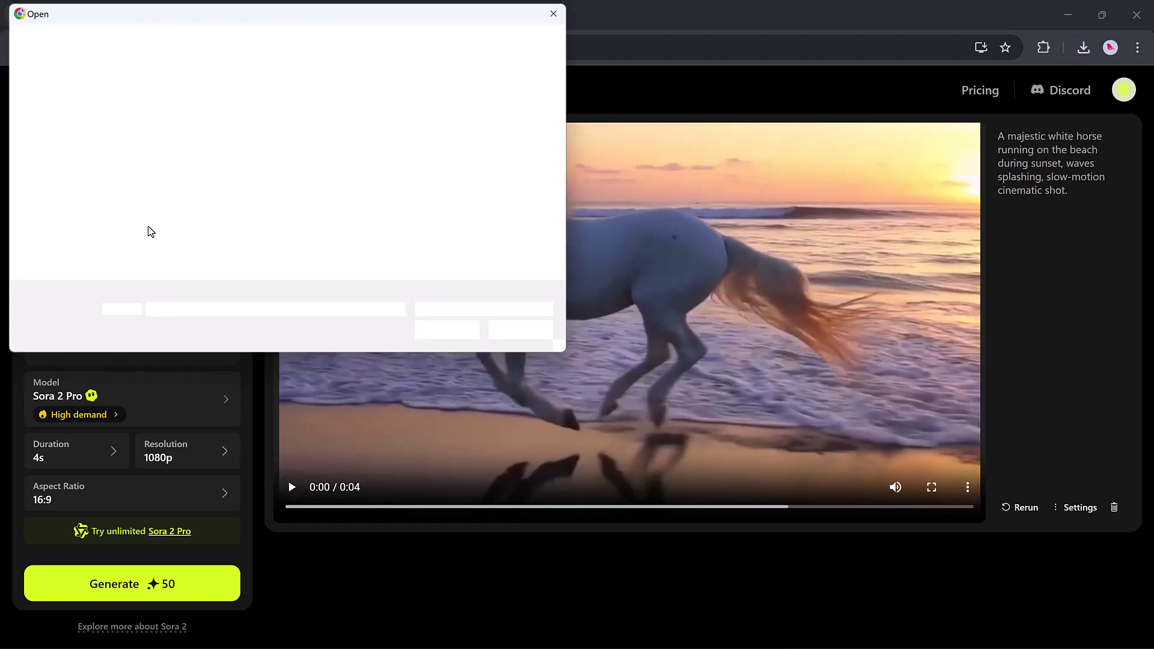
pyautogui.doubleClick(357, 212)
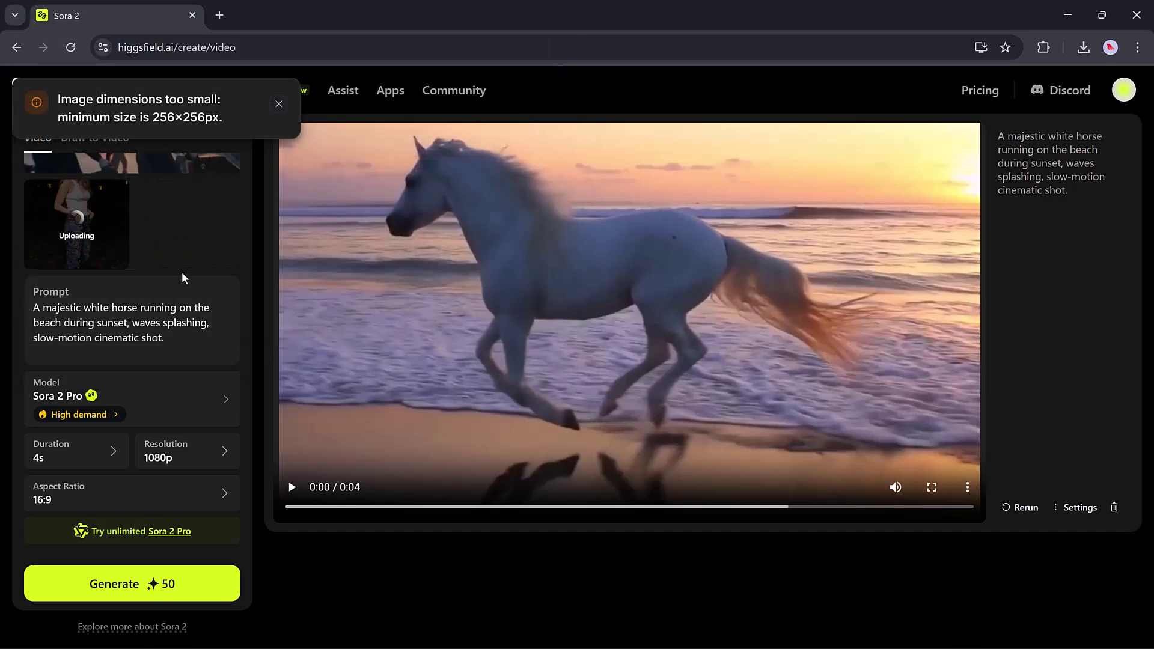
pyautogui.moveTo(164, 338); pyautogui.dragTo(28, 302)
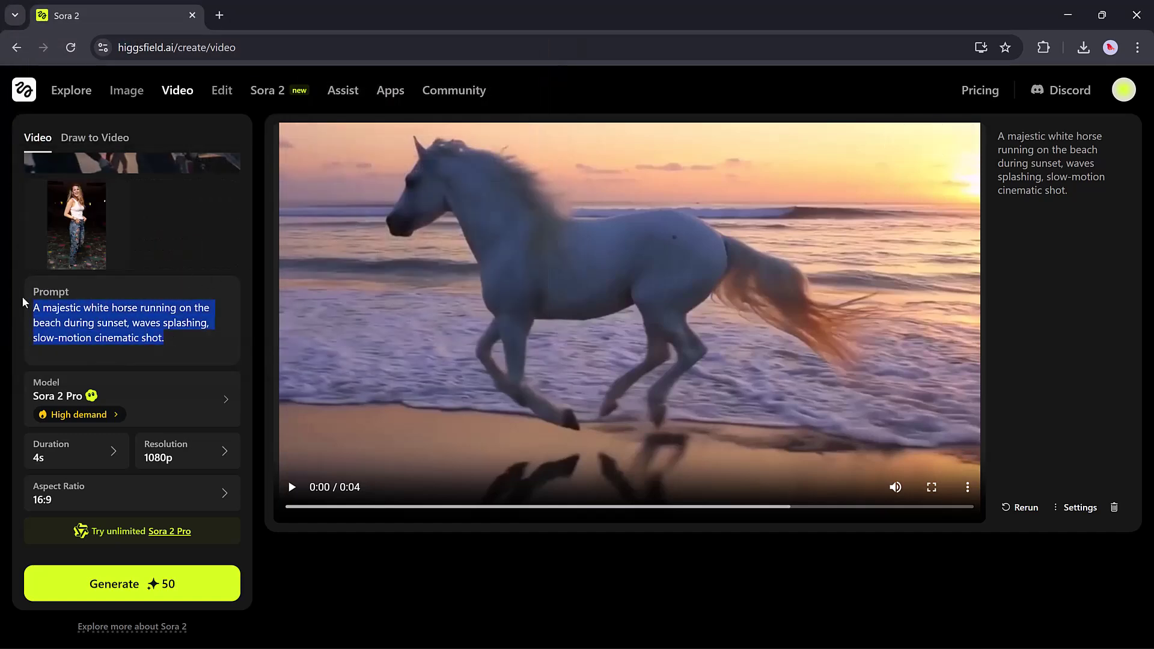
pyautogui.write('"A young woman dancing gracefully')
pyautogui.write('.')
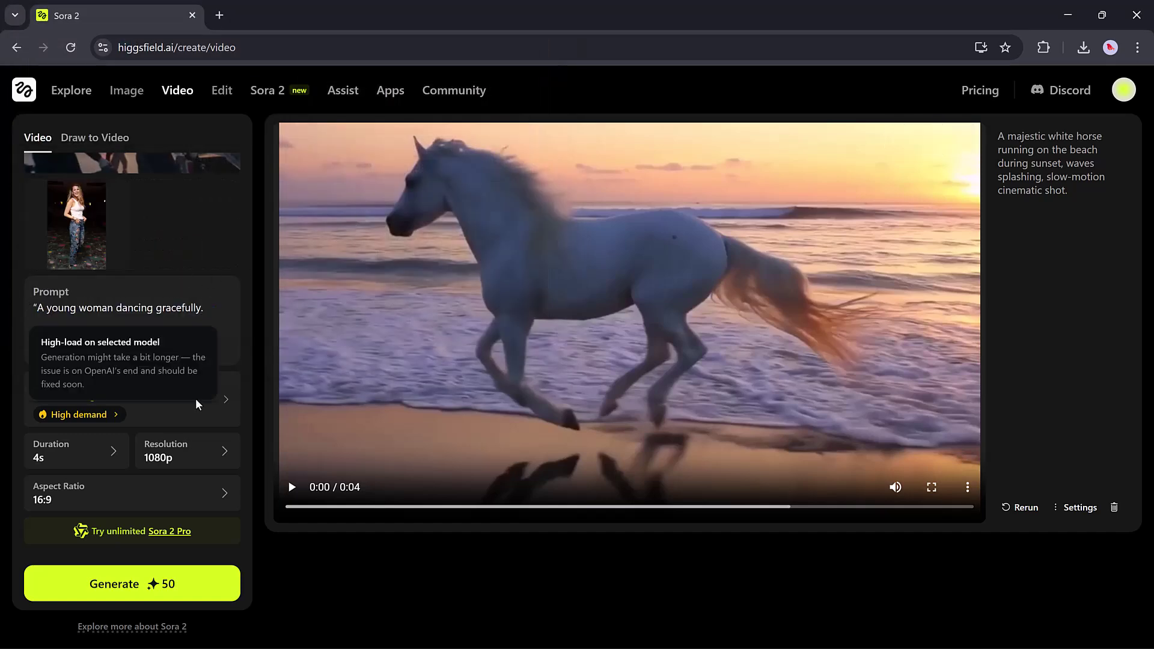
# Step: Generate the dancing video with Wan 2.5 at 1080p resolution
pyautogui.click(197, 413)
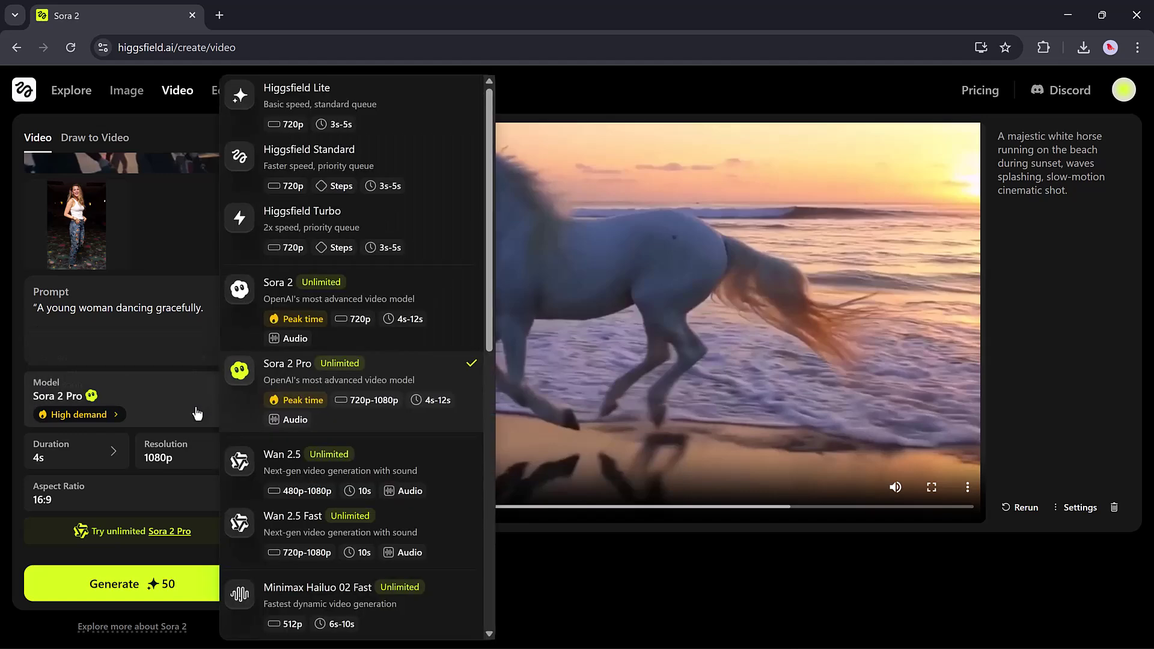
pyautogui.click(376, 462)
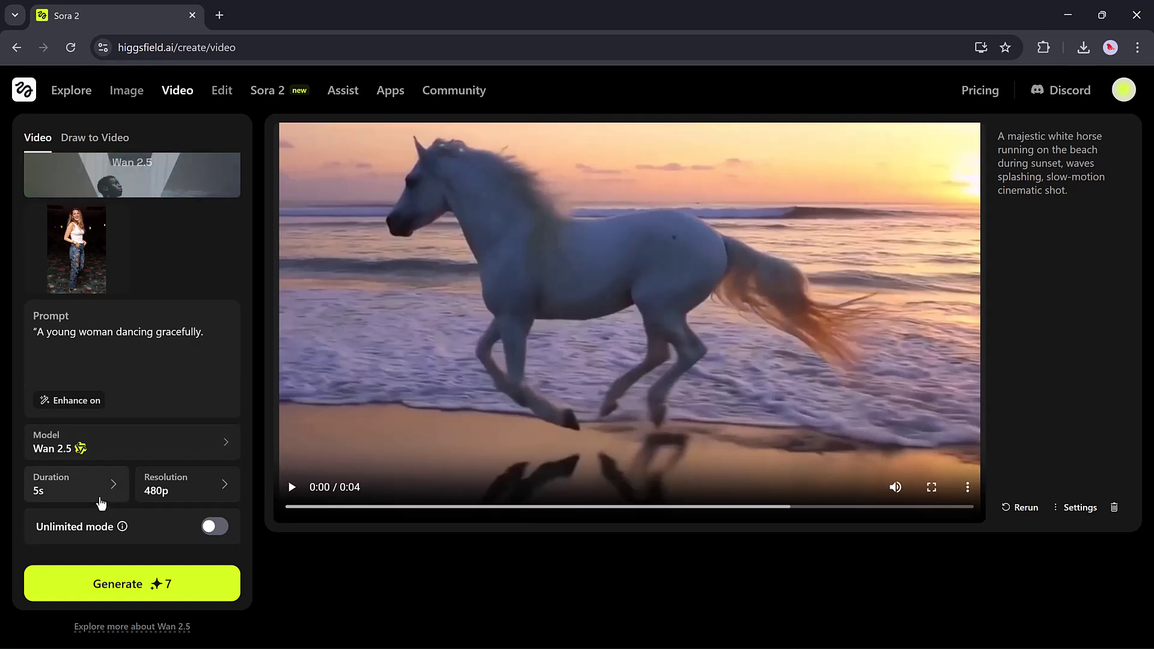
pyautogui.click(175, 484)
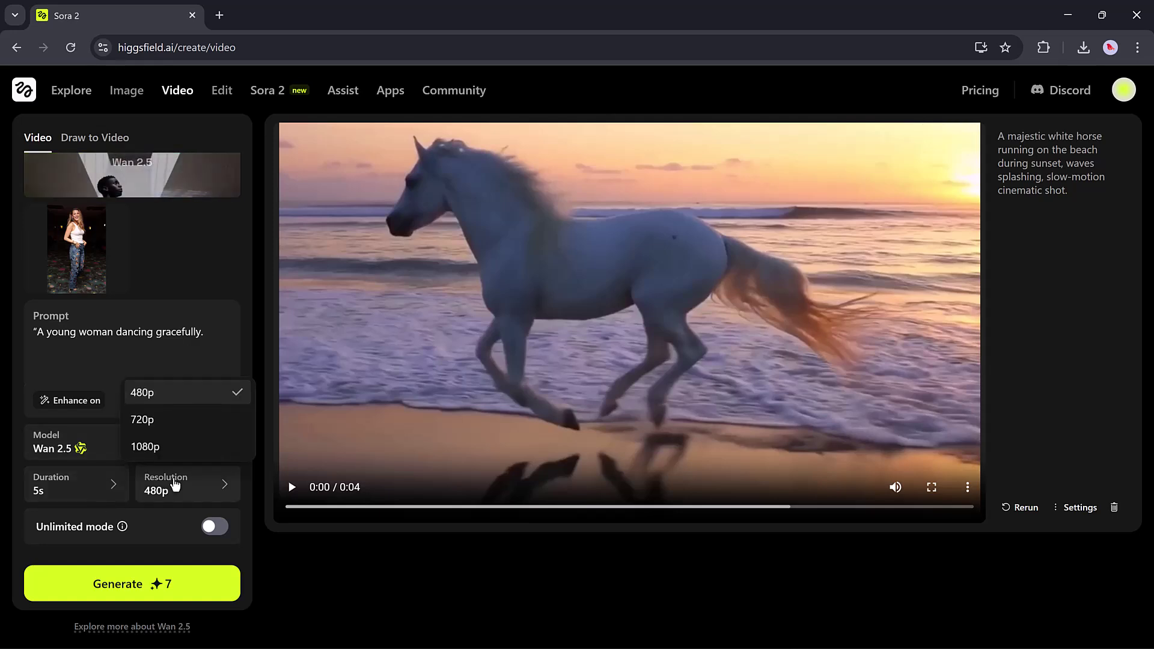
pyautogui.click(182, 446)
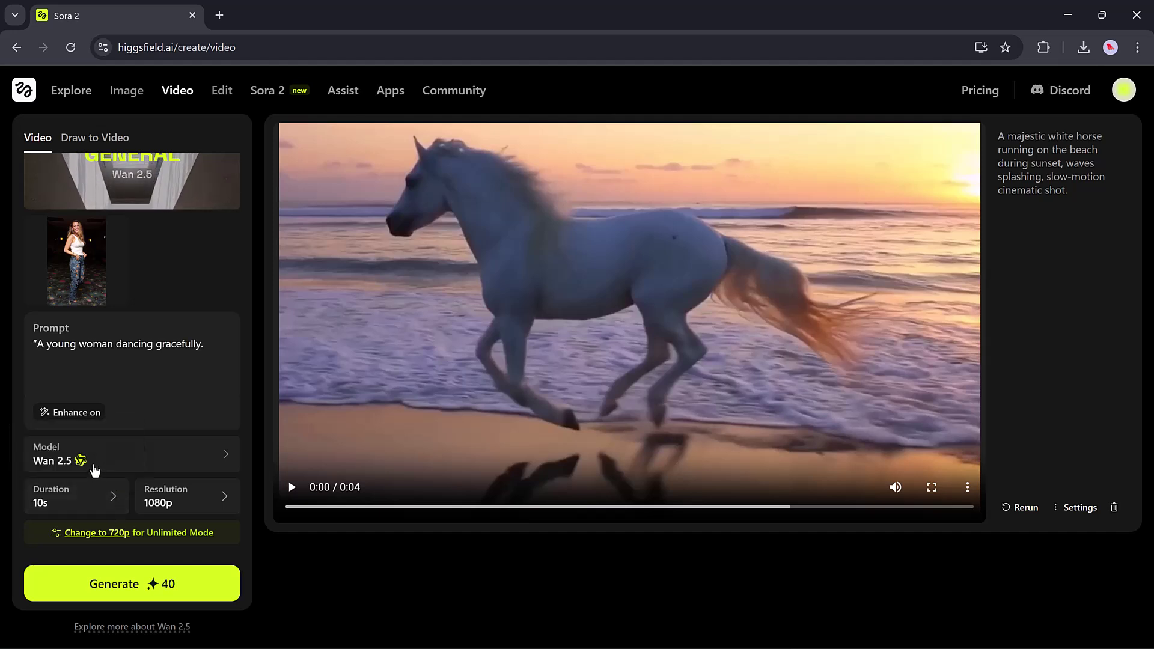
pyautogui.click(133, 584)
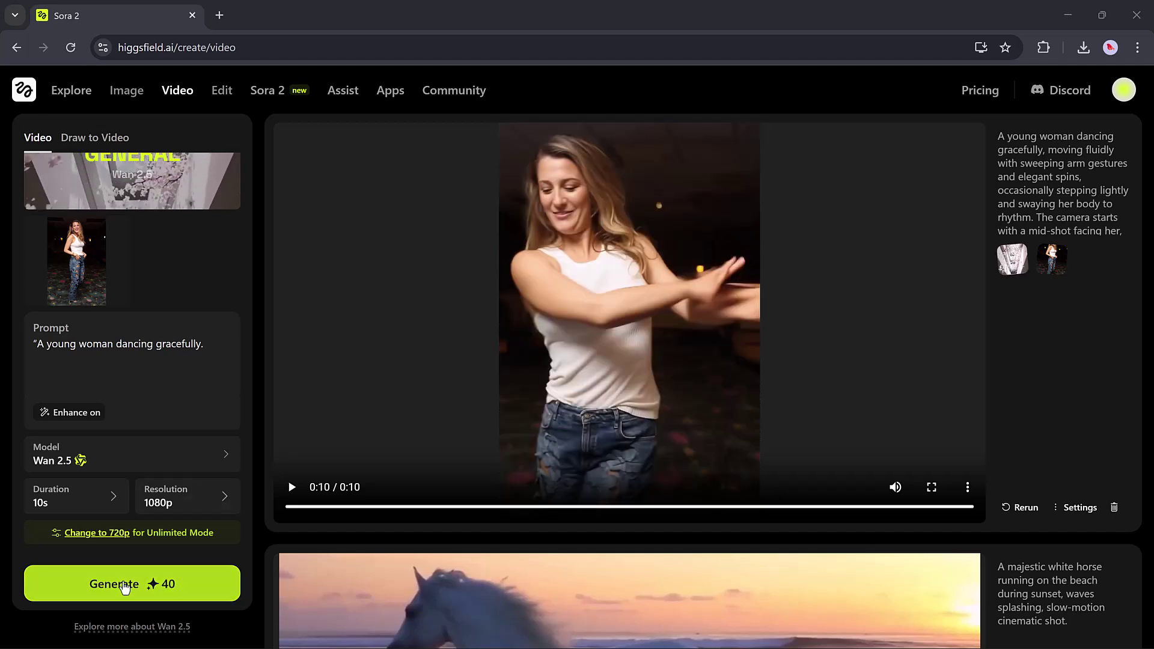
# Step: Replay the generated dancing woman video
pyautogui.click(290, 490)
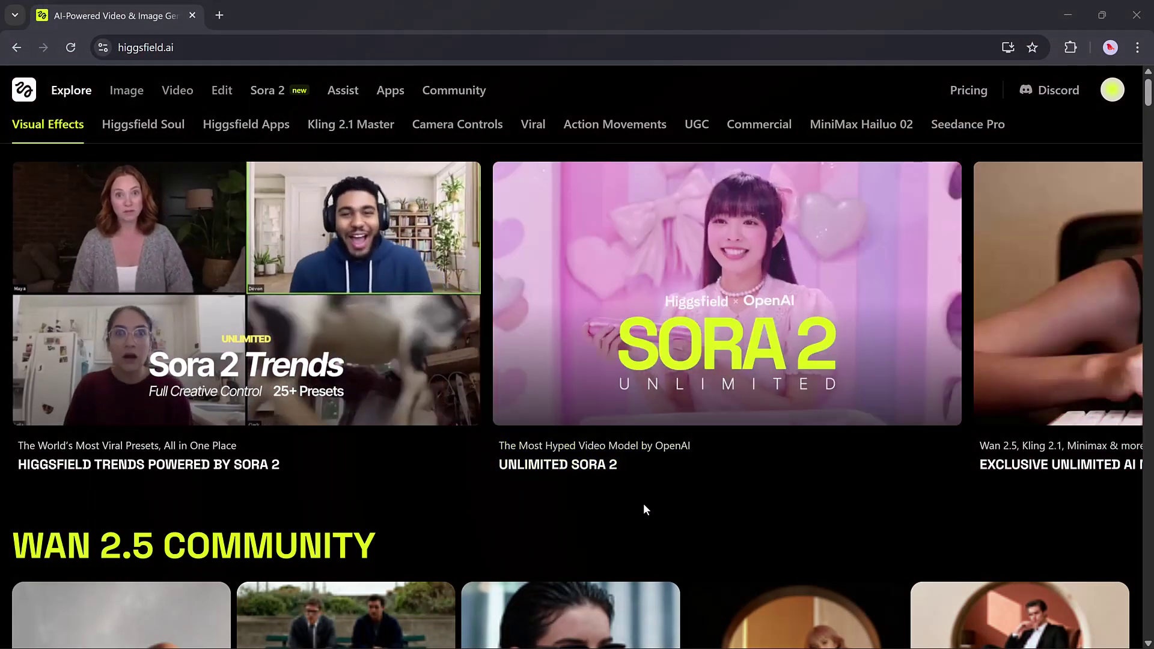
# Step: Scroll past the WAN 2.5 Community grid to the Visual Effects preset list
pyautogui.scroll(-1, 644, 504)
pyautogui.scroll(-6, 644, 505)
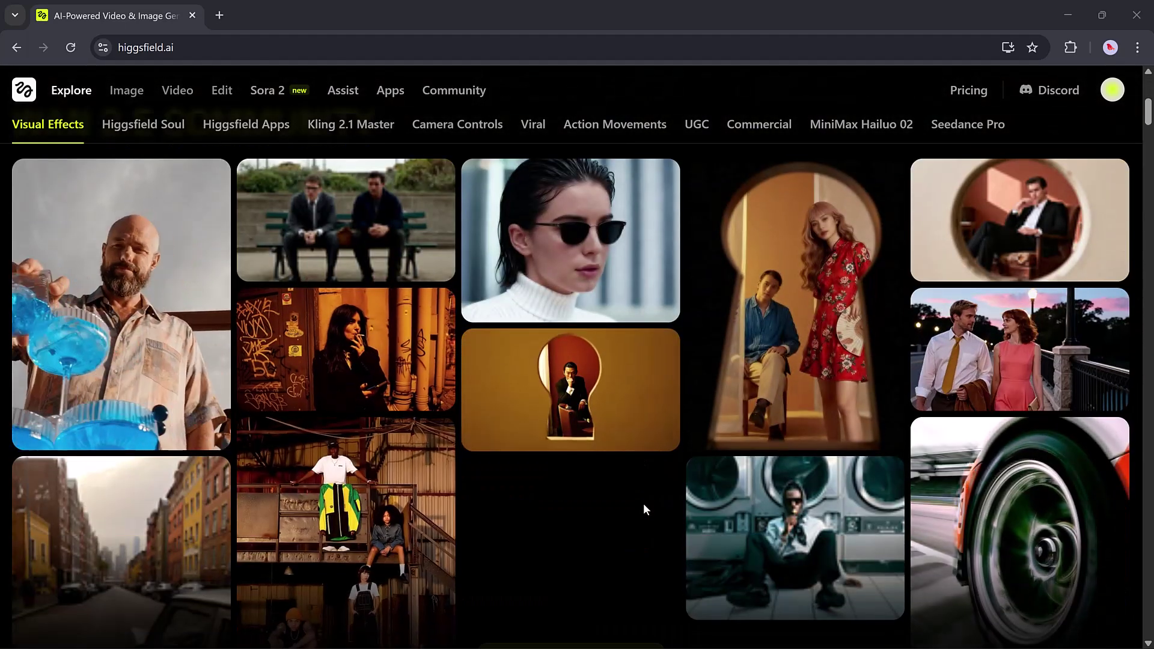
pyautogui.scroll(-6, 643, 504)
pyautogui.scroll(-13, 643, 503)
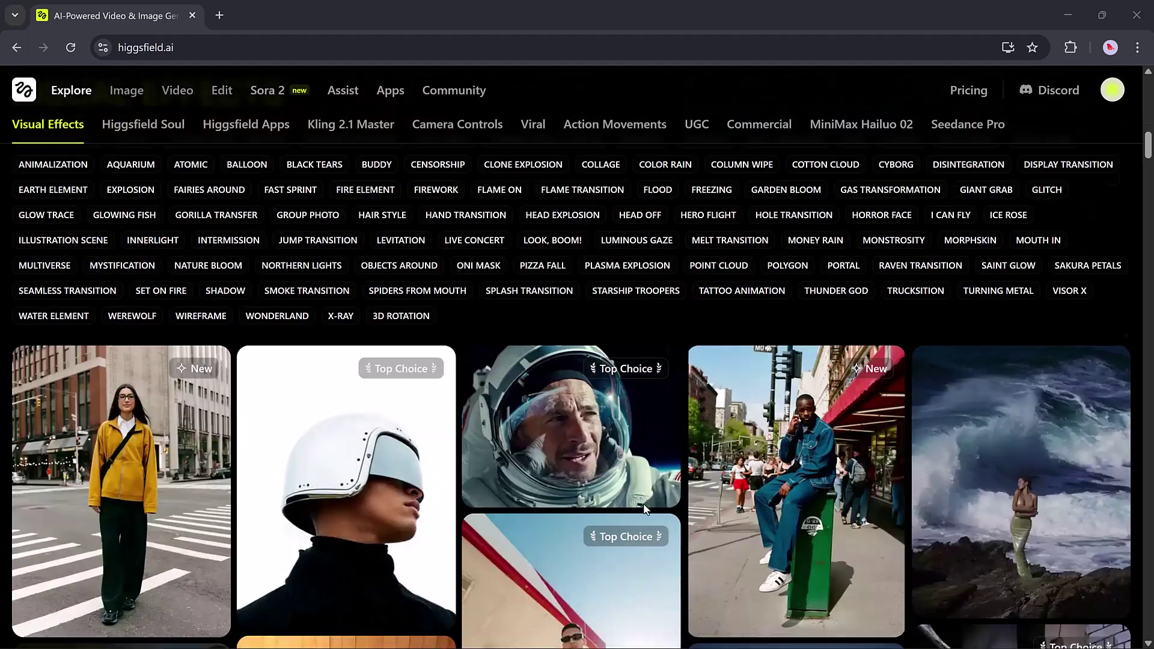